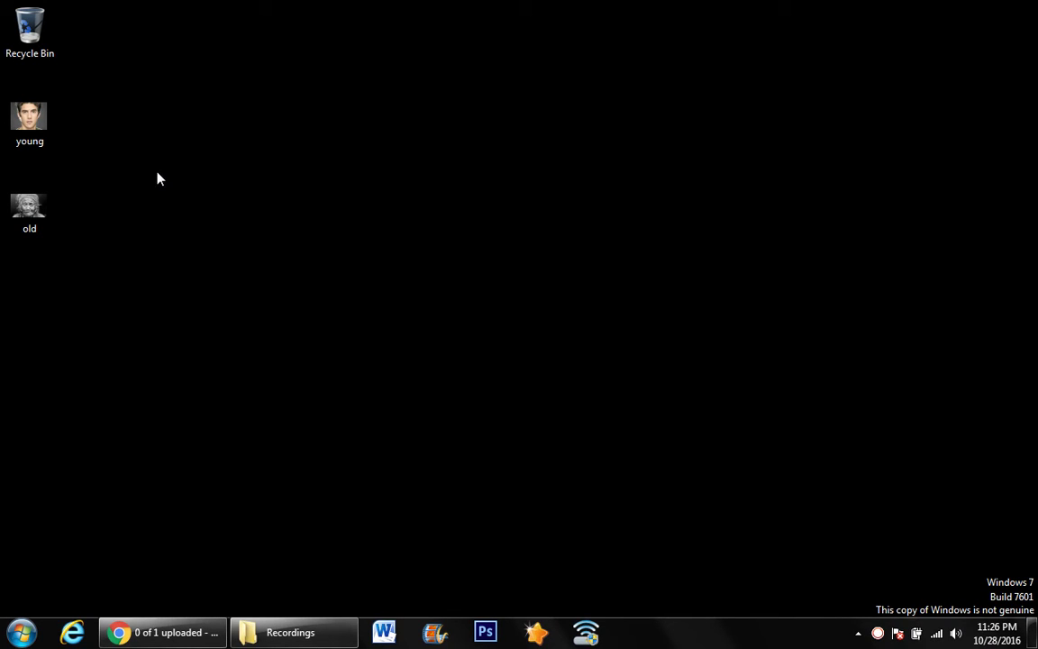
# Preview the young man's and old woman's photos in the photo viewer, then close it
pyautogui.doubleClick(40, 127)
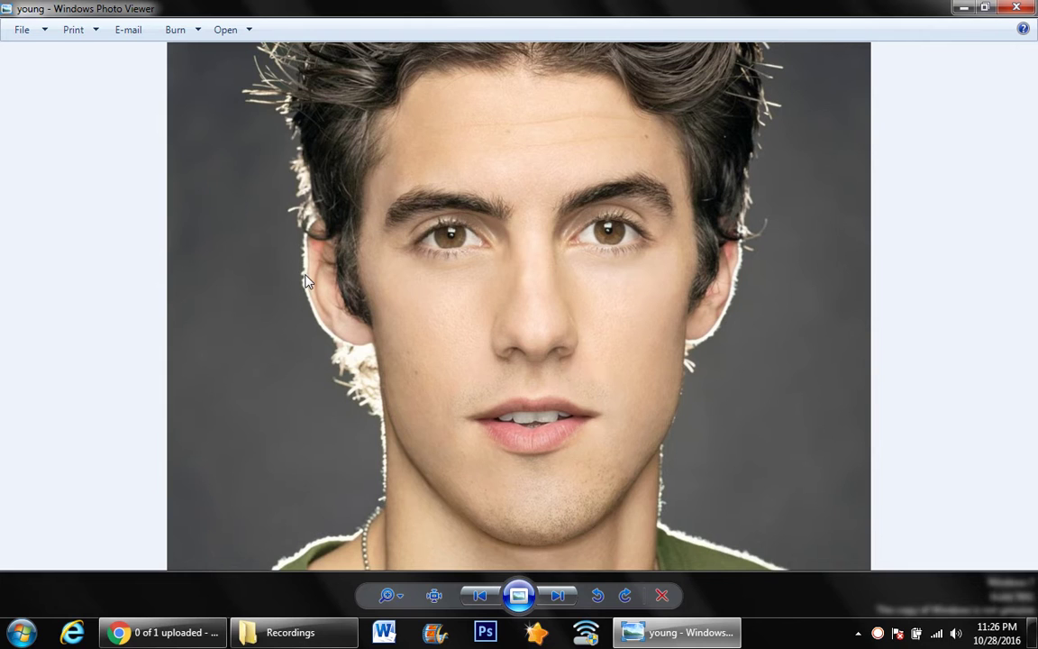
pyautogui.click(556, 596)
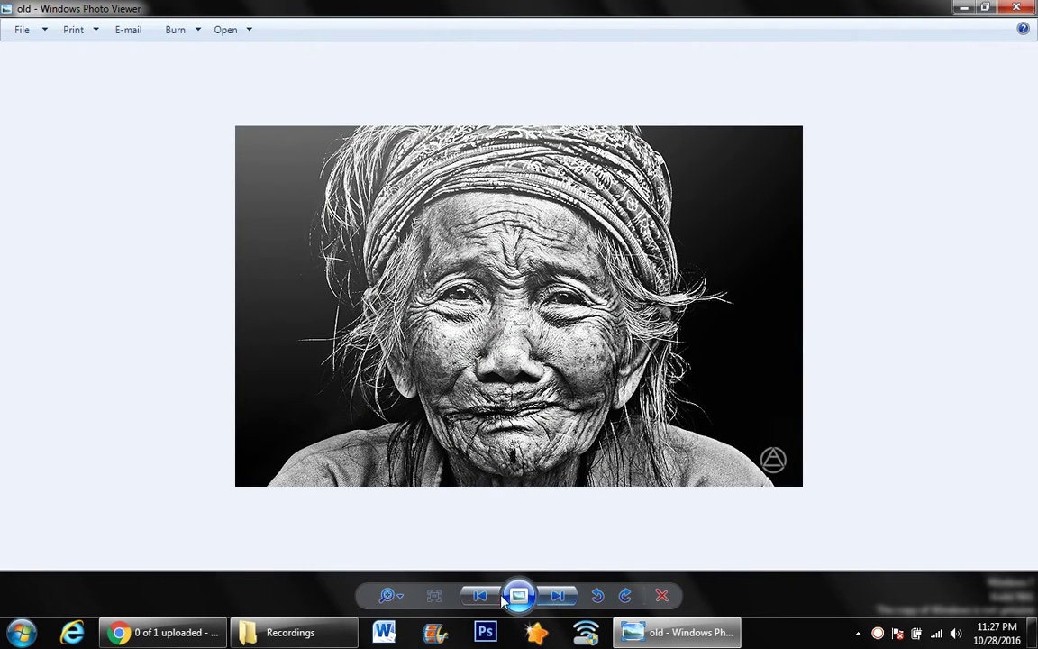
pyautogui.click(483, 598)
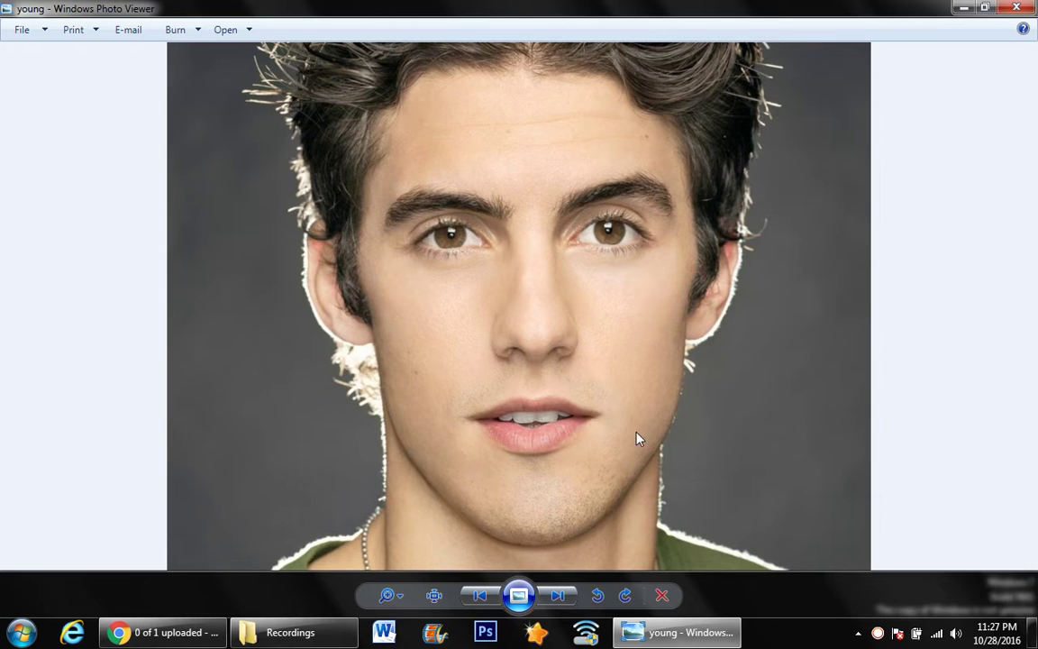
pyautogui.click(557, 595)
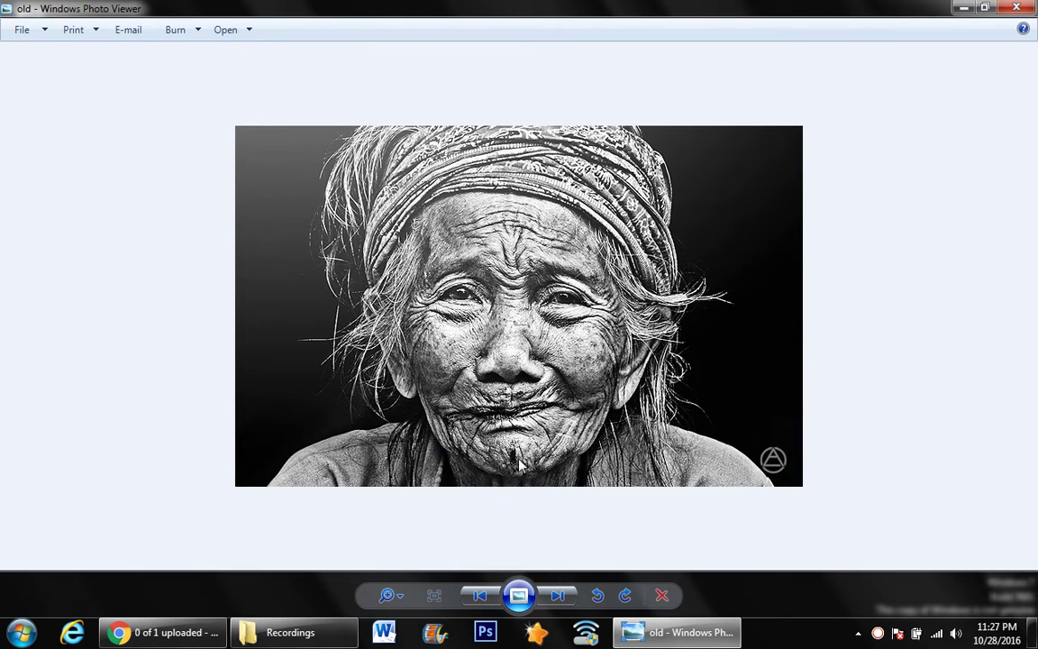
pyautogui.click(1016, 8)
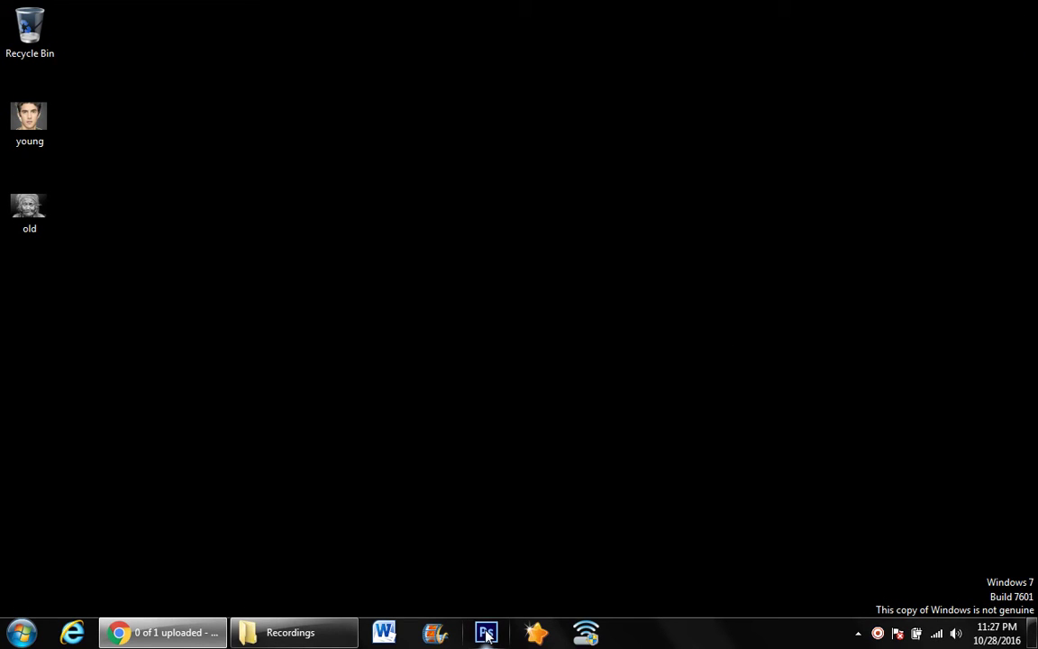
# Launch Photoshop and open young.jpg as a document
pyautogui.click(485, 632)
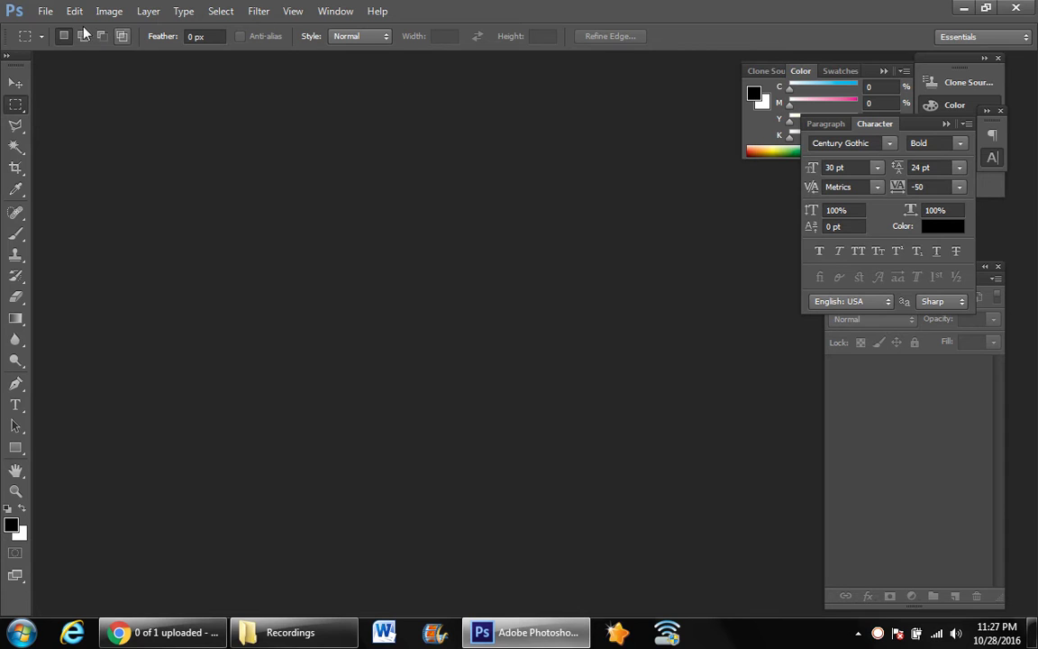
pyautogui.click(45, 11)
pyautogui.click(63, 44)
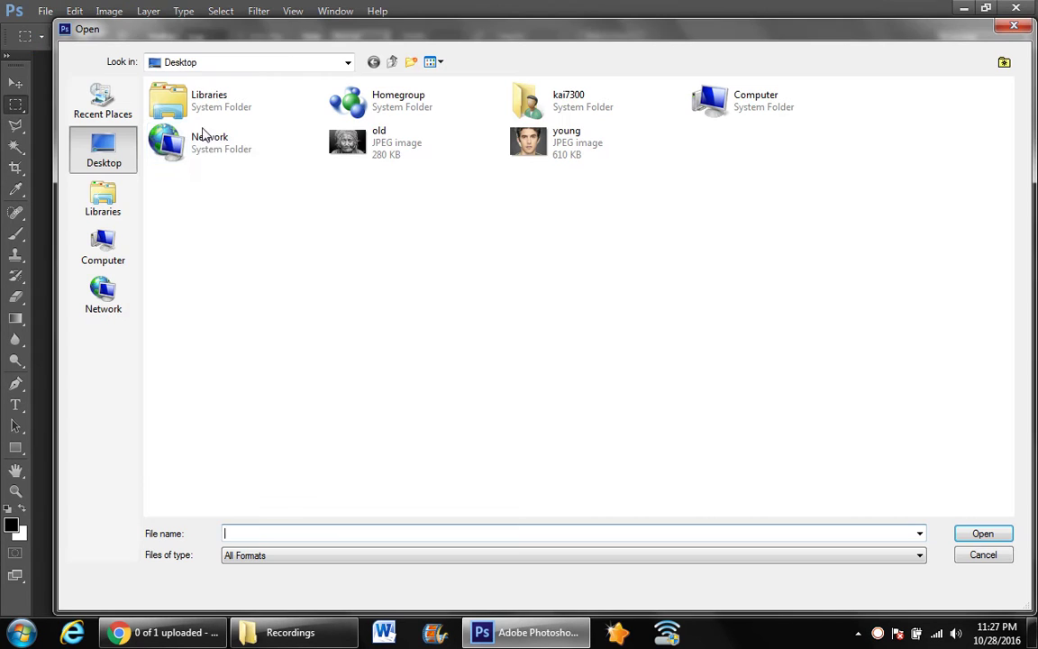
pyautogui.click(585, 149)
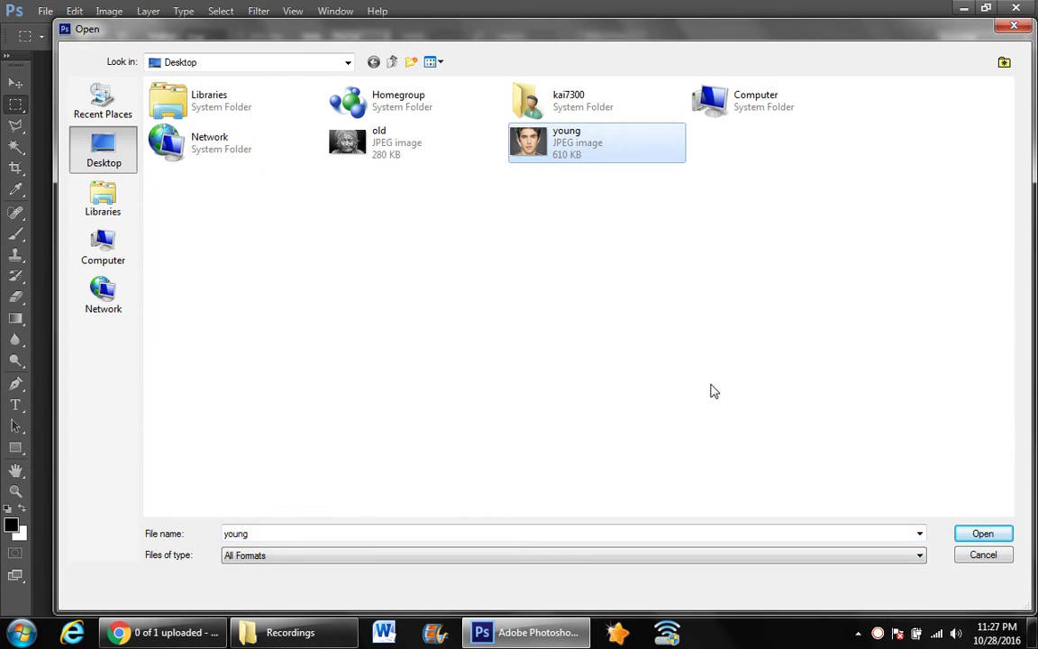
pyautogui.click(971, 537)
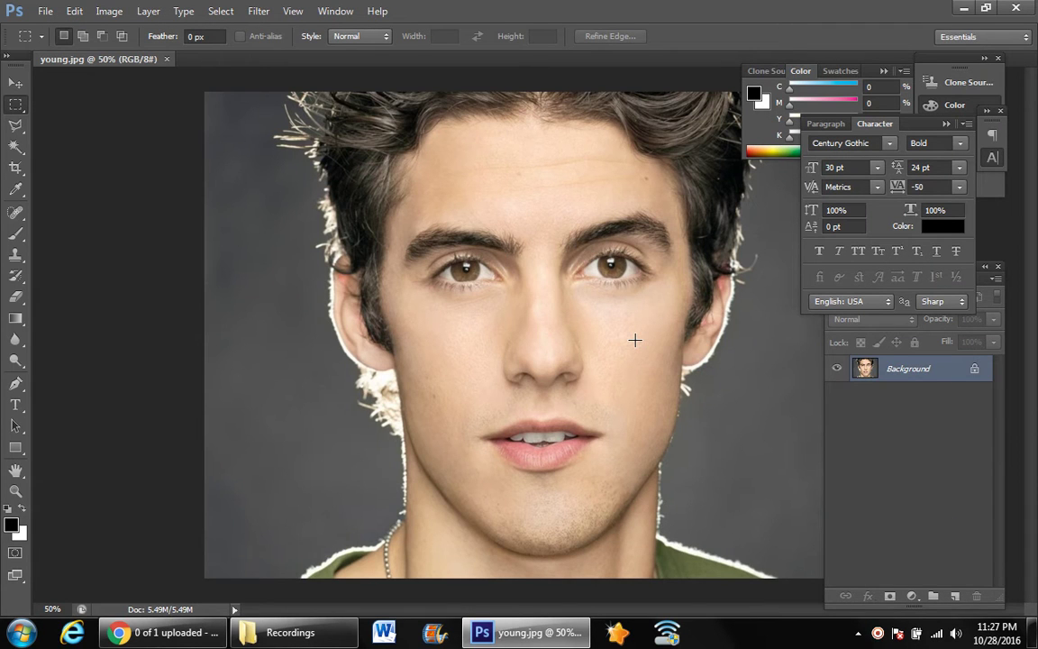
# Trace a Polygonal Lasso selection around the young man's face
pyautogui.click(16, 127)
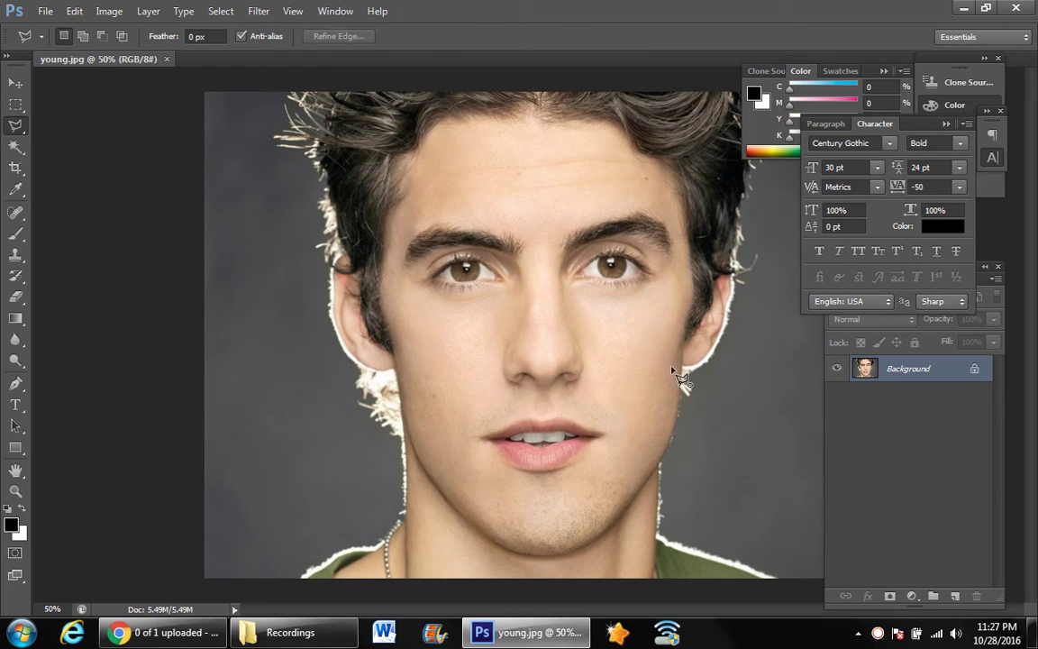
pyautogui.moveTo(680, 325); pyautogui.dragTo(682, 227)
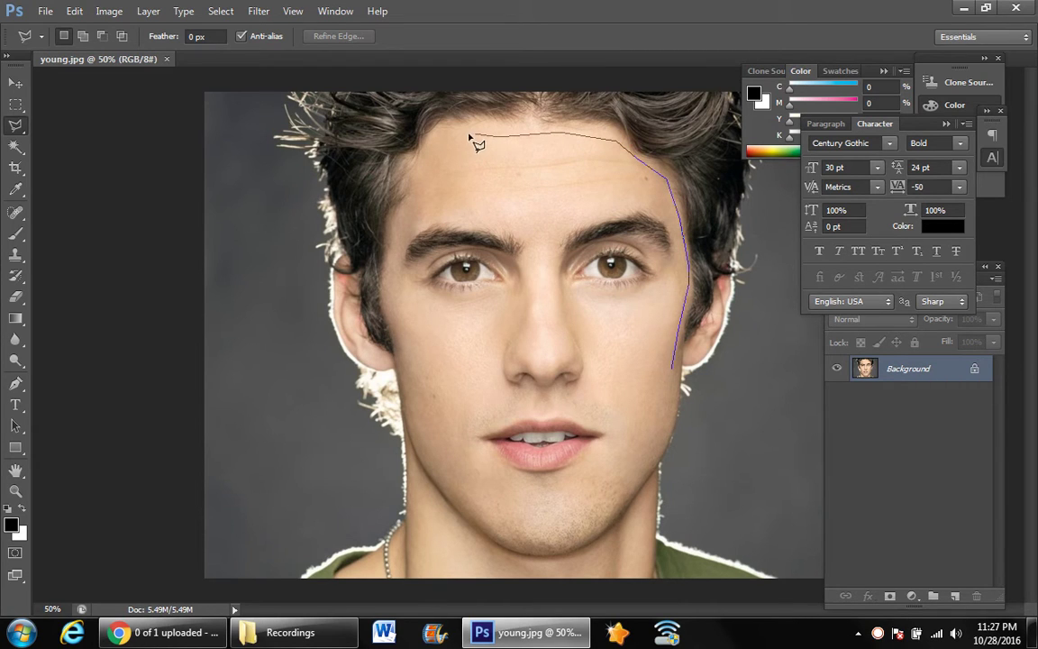
pyautogui.moveTo(403, 217)
pyautogui.mouseDown()
pyautogui.moveTo(394, 301)
pyautogui.moveTo(413, 408)
pyautogui.mouseUp()
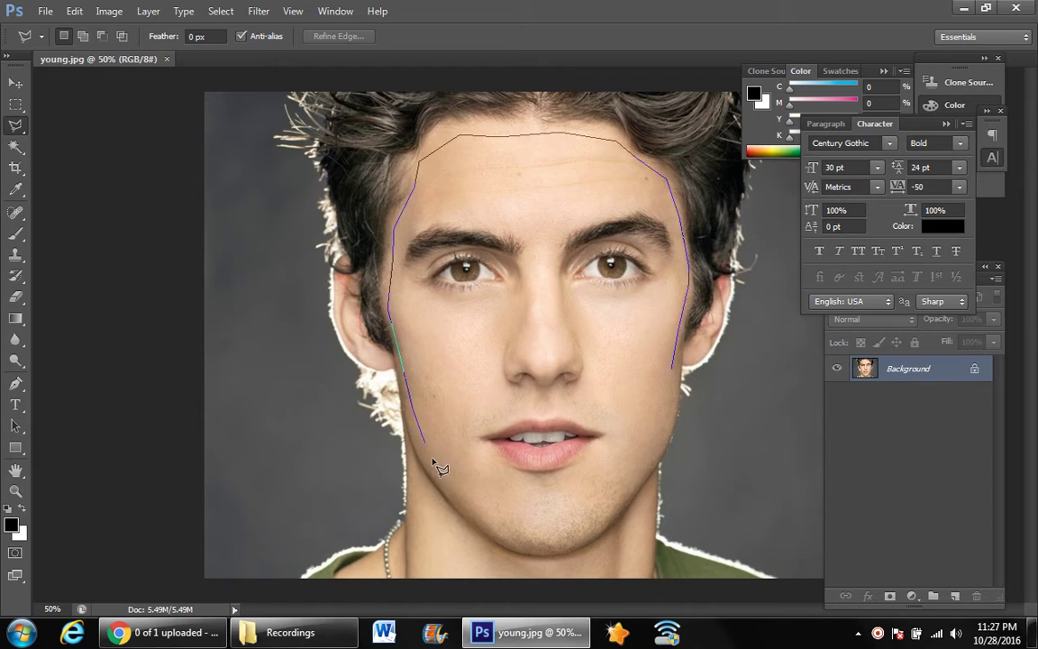
pyautogui.moveTo(432, 461)
pyautogui.mouseDown()
pyautogui.moveTo(523, 538)
pyautogui.moveTo(581, 539)
pyautogui.moveTo(629, 494)
pyautogui.mouseUp()
pyautogui.moveTo(656, 448); pyautogui.dragTo(678, 375)
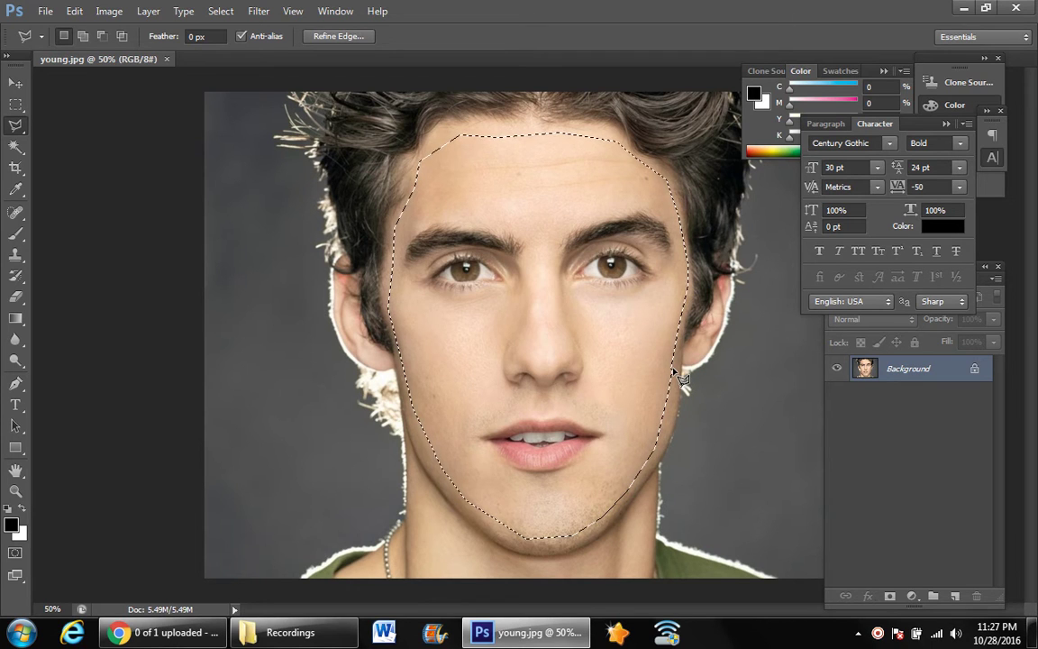
# Cut the selected face, then close young.jpg without saving
pyautogui.click(74, 11)
pyautogui.click(102, 106)
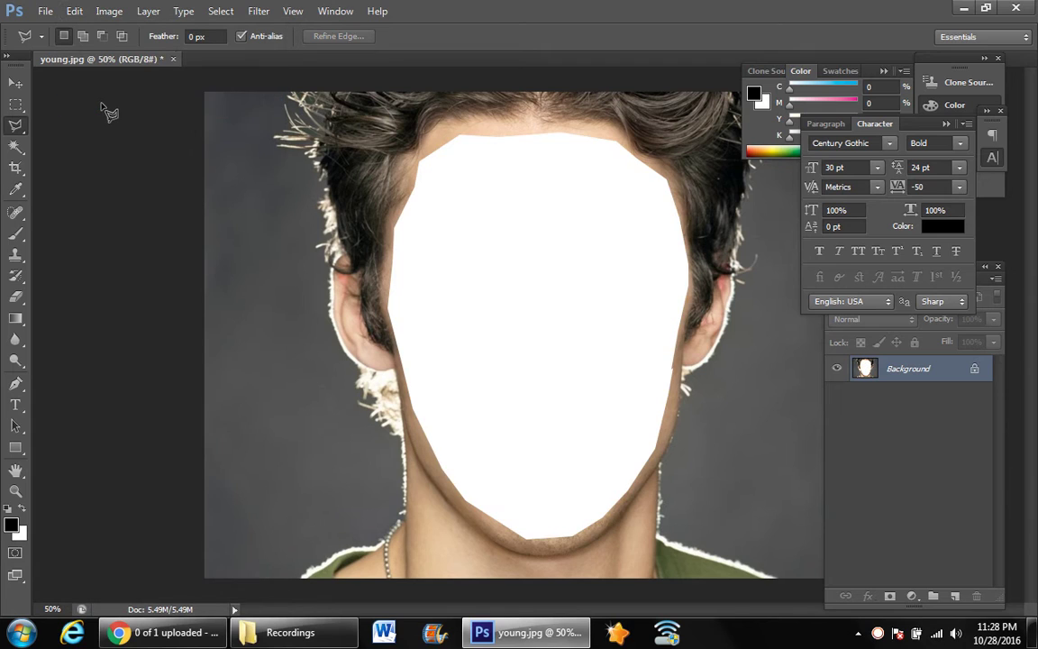
pyautogui.click(173, 59)
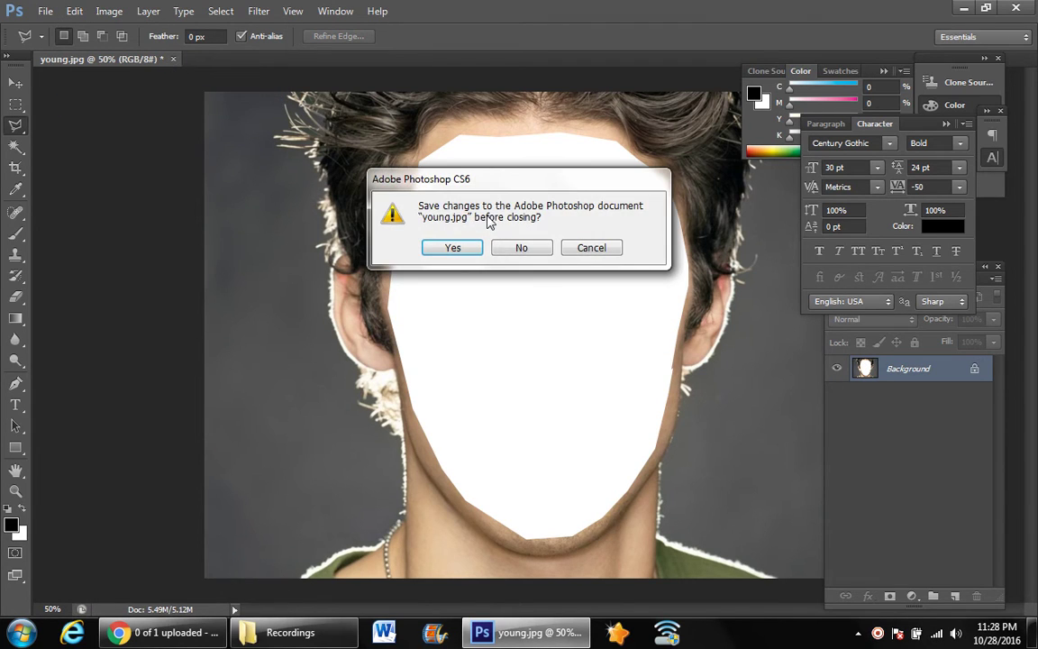
pyautogui.click(514, 249)
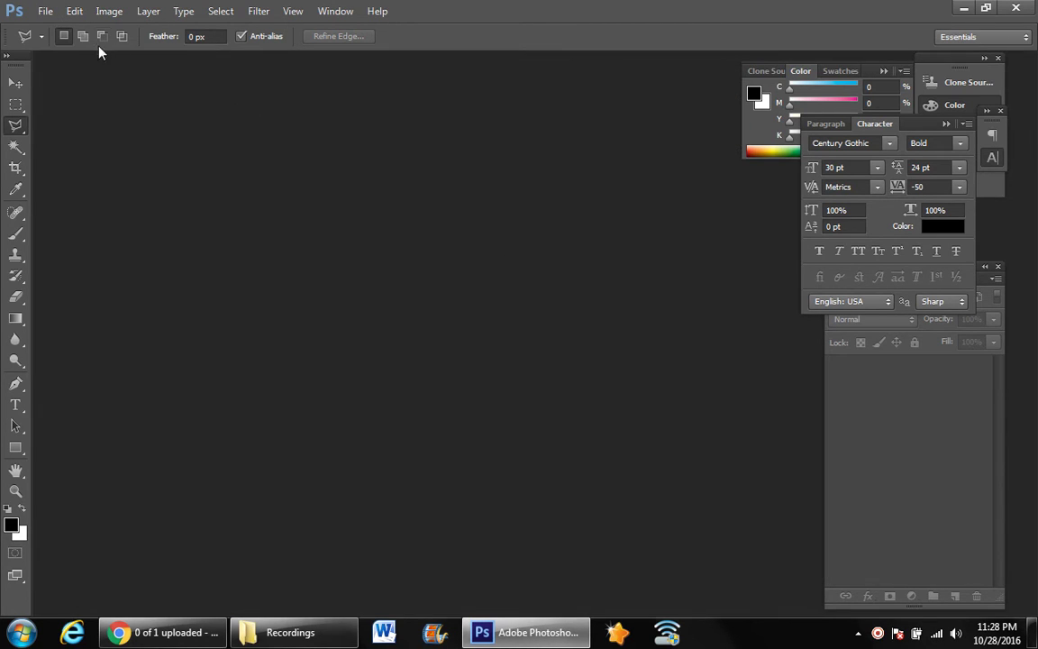
# Open the old woman's portrait, old.jpg
pyautogui.click(45, 12)
pyautogui.click(65, 43)
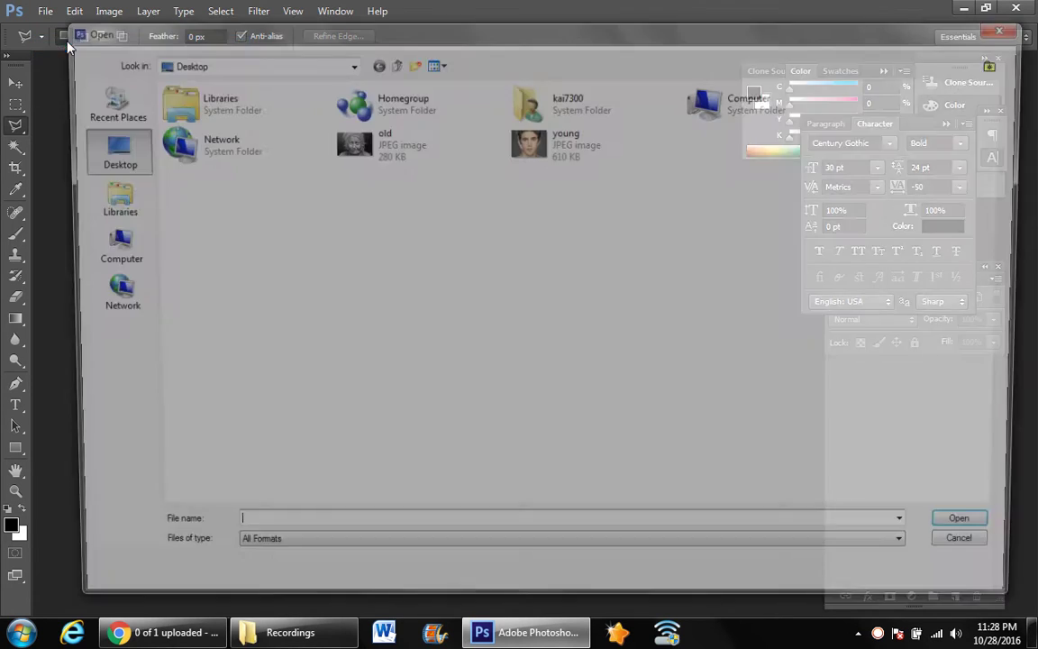
pyautogui.click(360, 142)
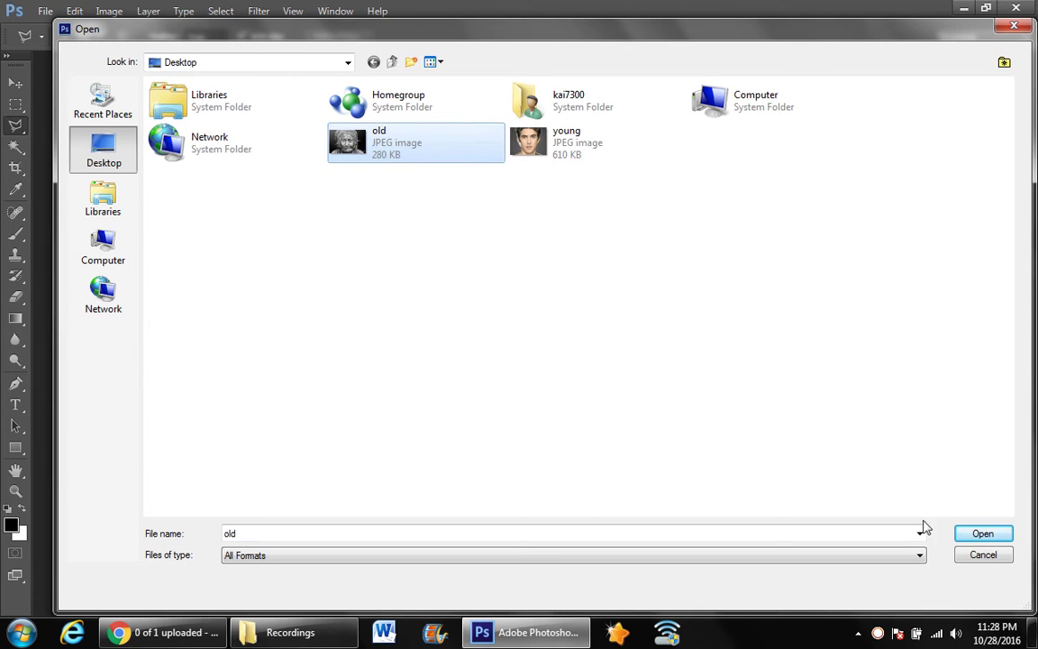
pyautogui.click(980, 534)
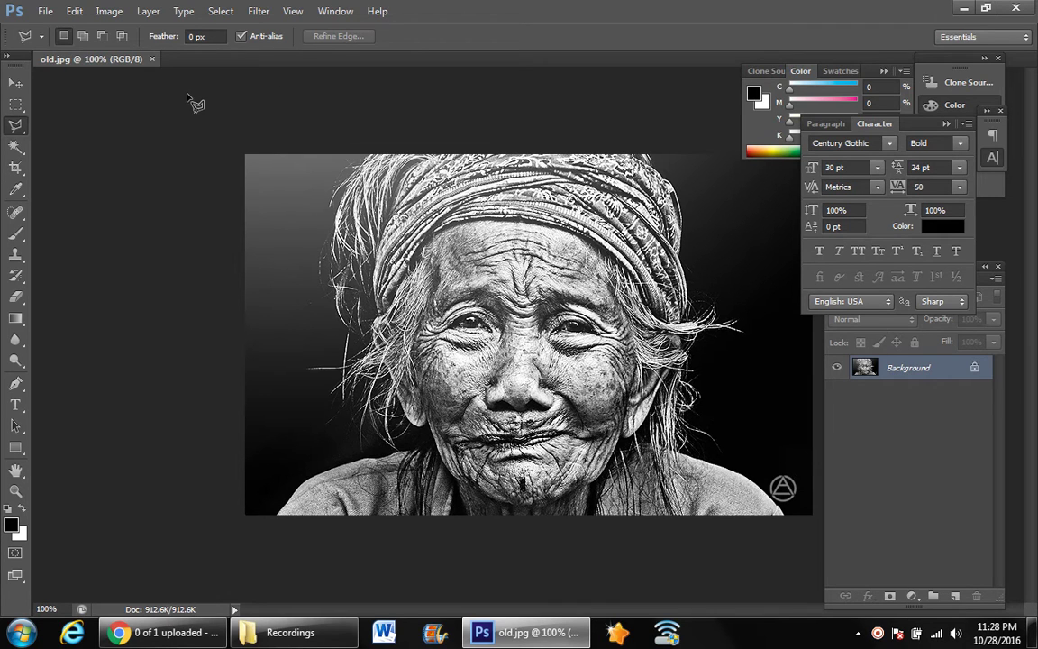
# Paste the young face as Layer 1 and select that layer for moving
pyautogui.click(74, 11)
pyautogui.moveTo(104, 167)
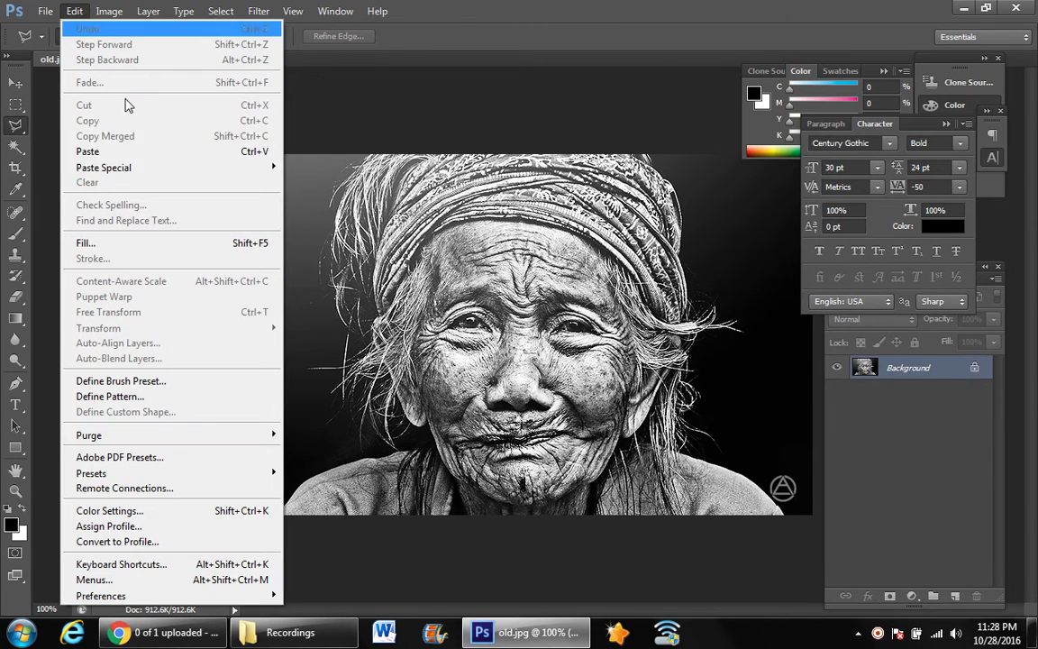
pyautogui.click(164, 153)
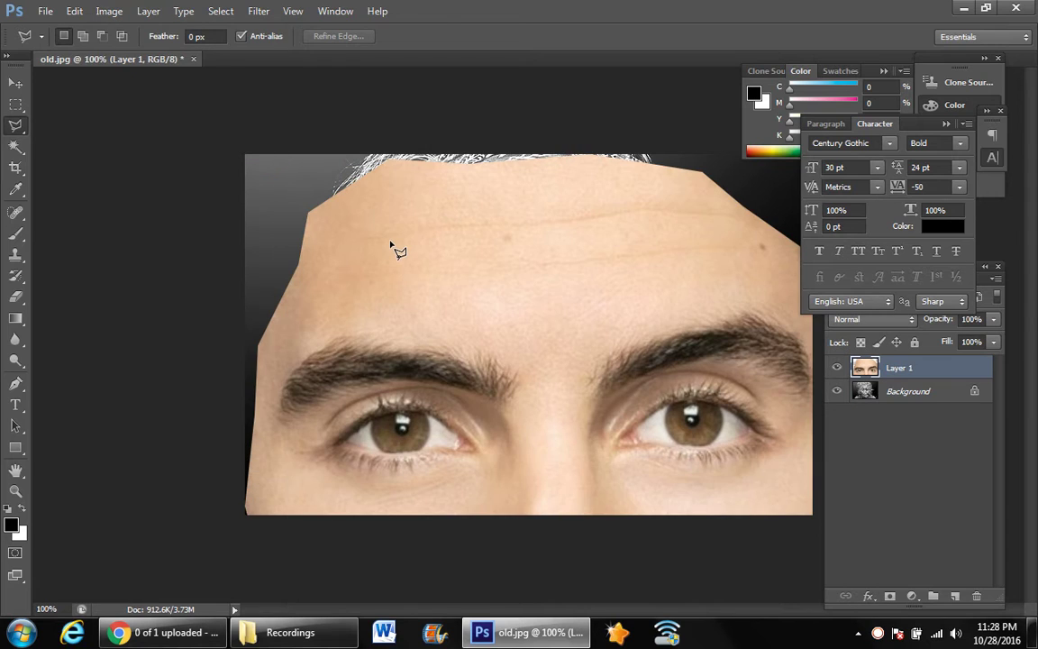
pyautogui.press('v')
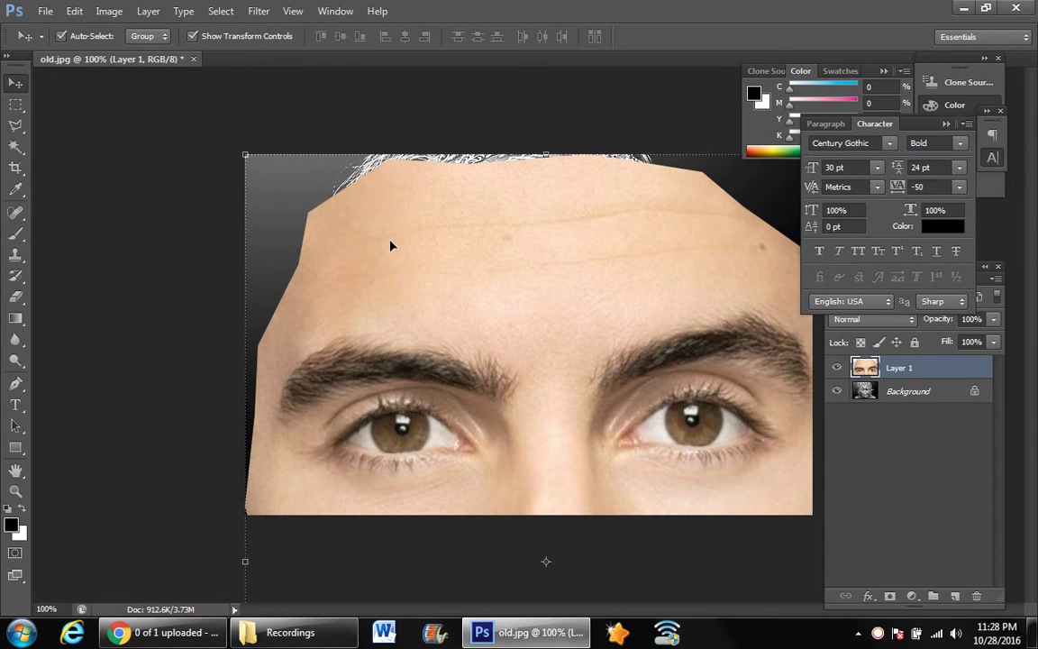
pyautogui.click(261, 174)
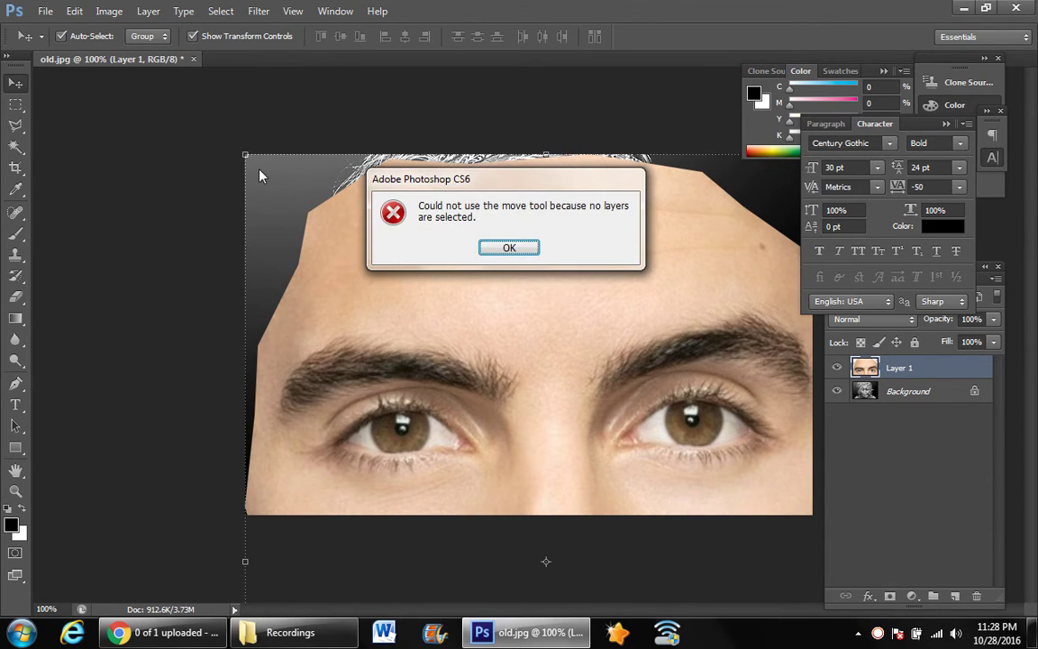
pyautogui.press('Return')
pyautogui.click(363, 269)
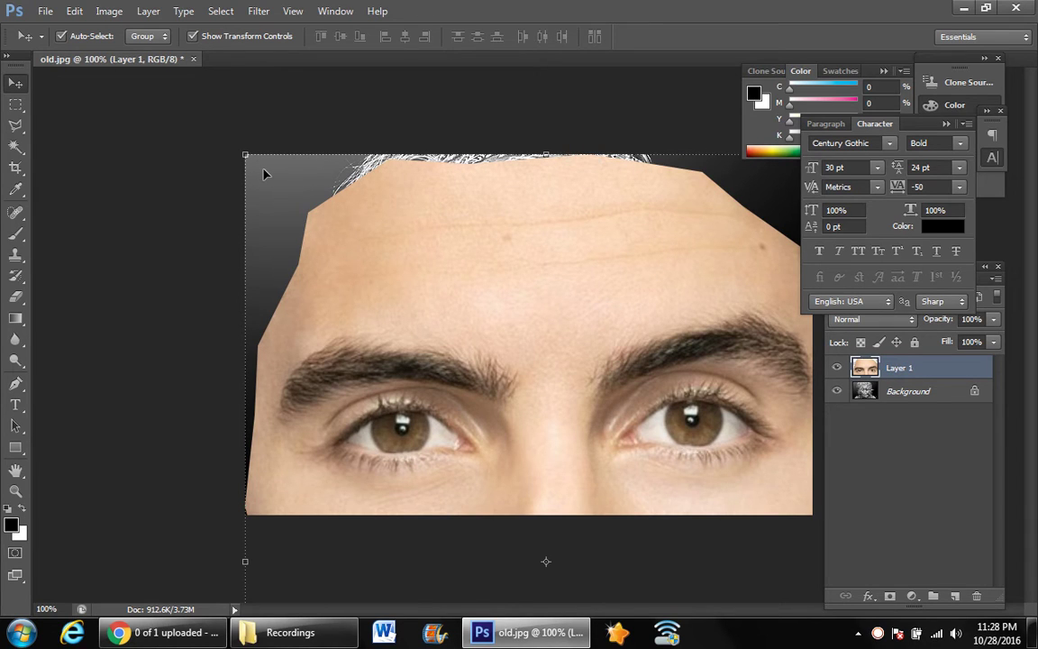
# Scale the pasted face to roughly 35% and place it against the portrait's left edge
pyautogui.hotkey('ctrl', 't')
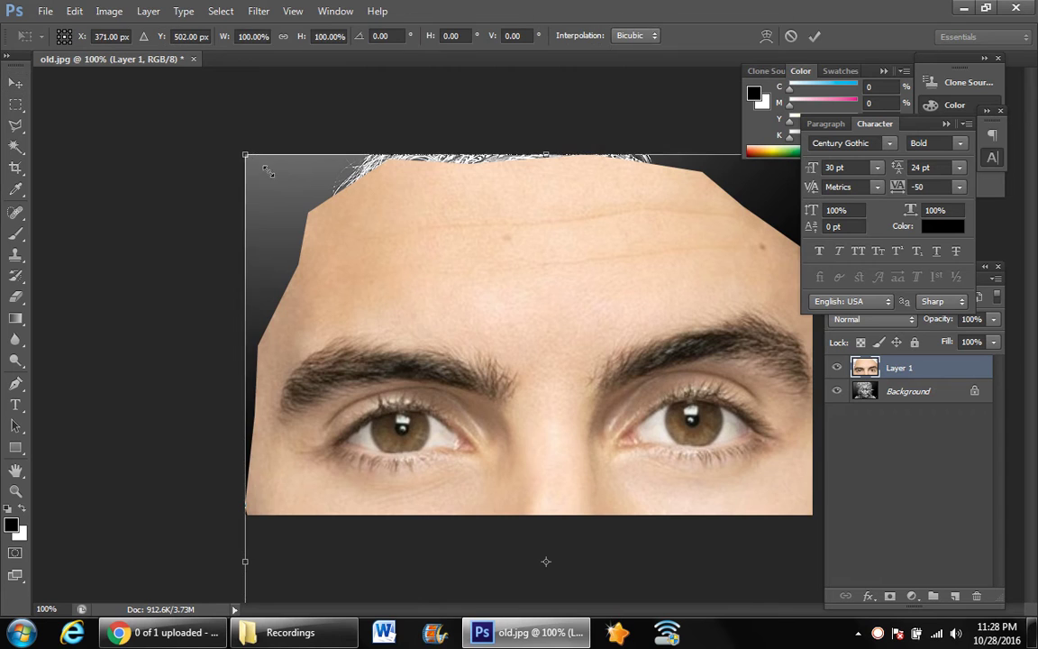
pyautogui.moveTo(245, 155); pyautogui.dragTo(426, 401)
pyautogui.moveTo(538, 456)
pyautogui.mouseDown()
pyautogui.moveTo(647, 257)
pyautogui.moveTo(690, 261)
pyautogui.mouseUp()
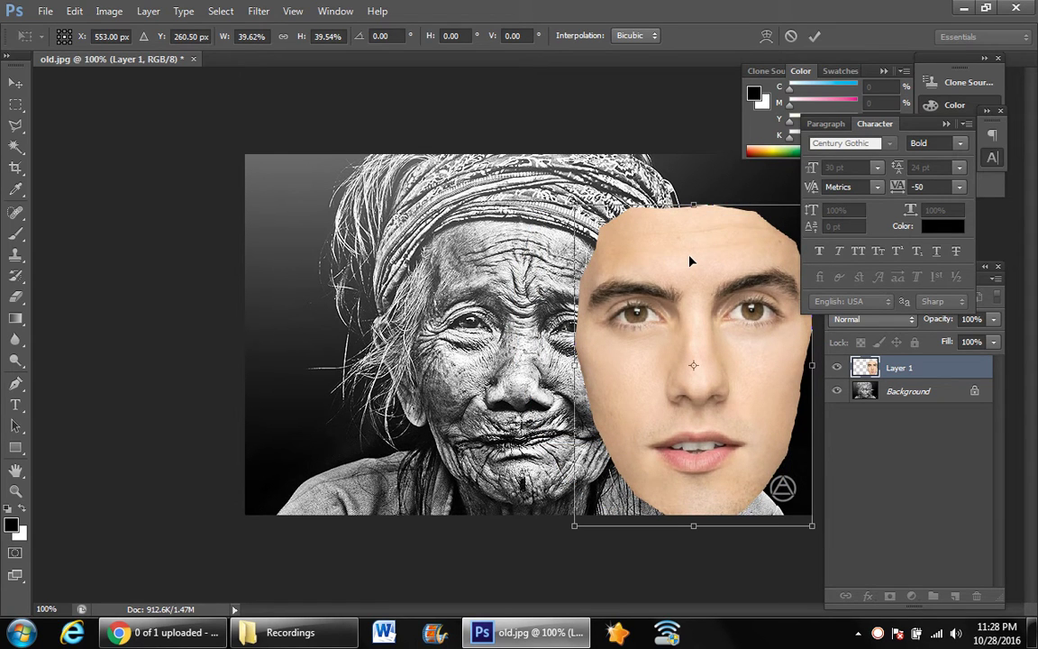
pyautogui.moveTo(691, 261); pyautogui.dragTo(690, 273)
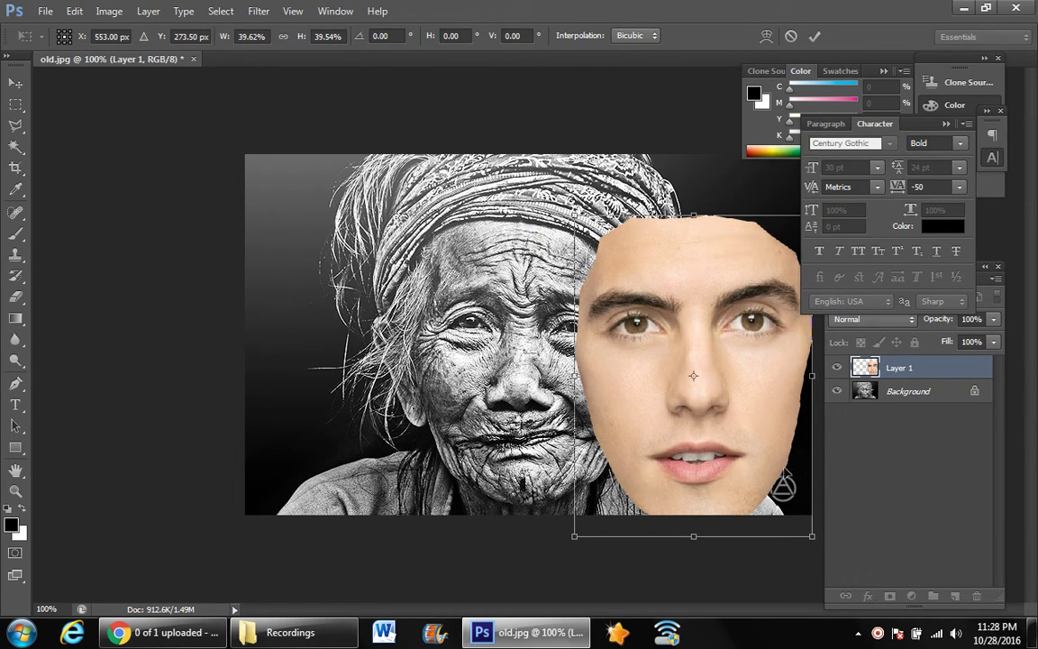
pyautogui.moveTo(812, 536); pyautogui.dragTo(789, 513)
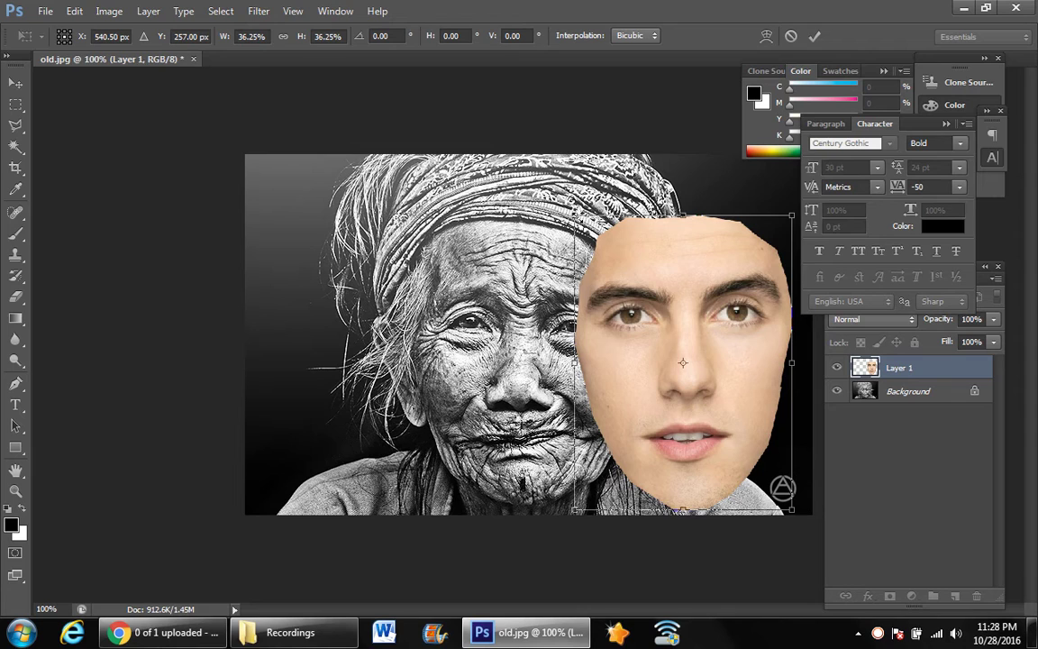
pyautogui.moveTo(573, 217); pyautogui.dragTo(581, 226)
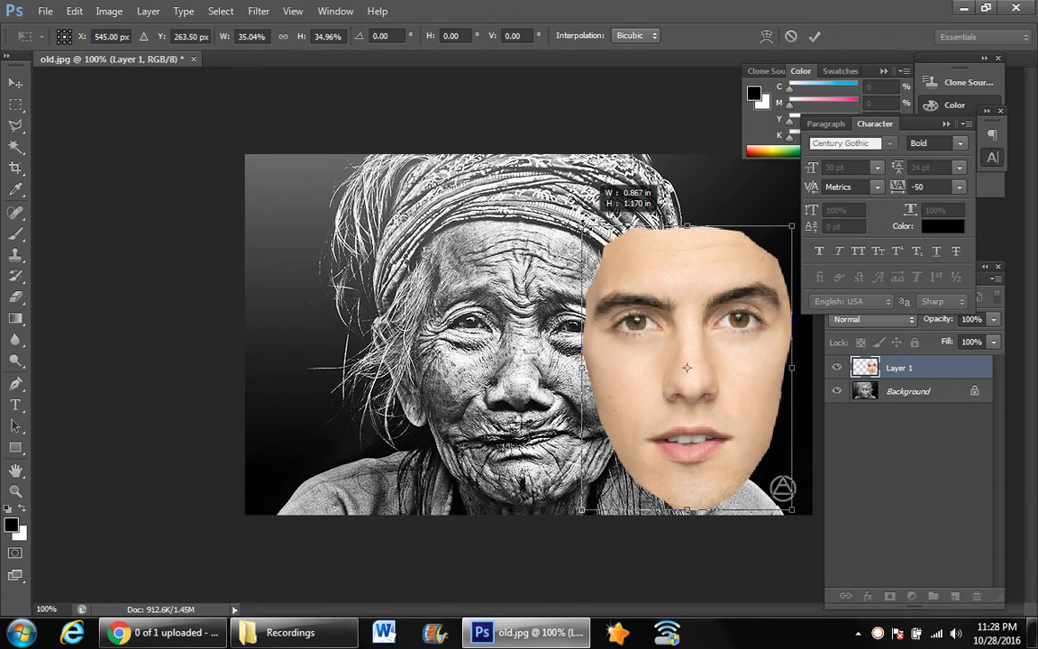
pyautogui.press('Return')
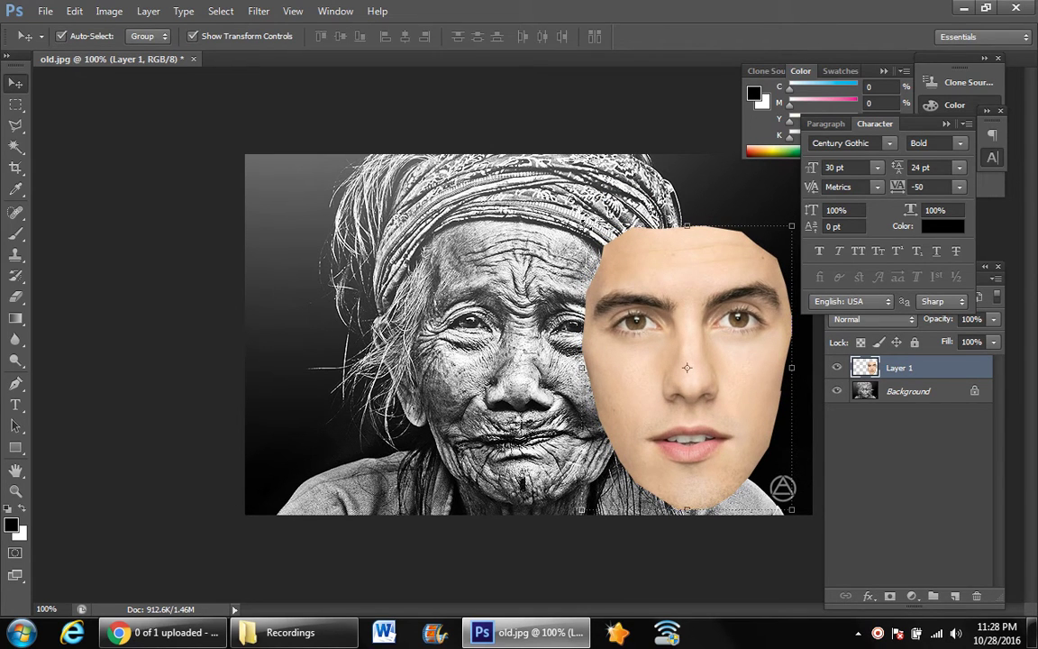
pyautogui.moveTo(680, 369); pyautogui.dragTo(319, 360)
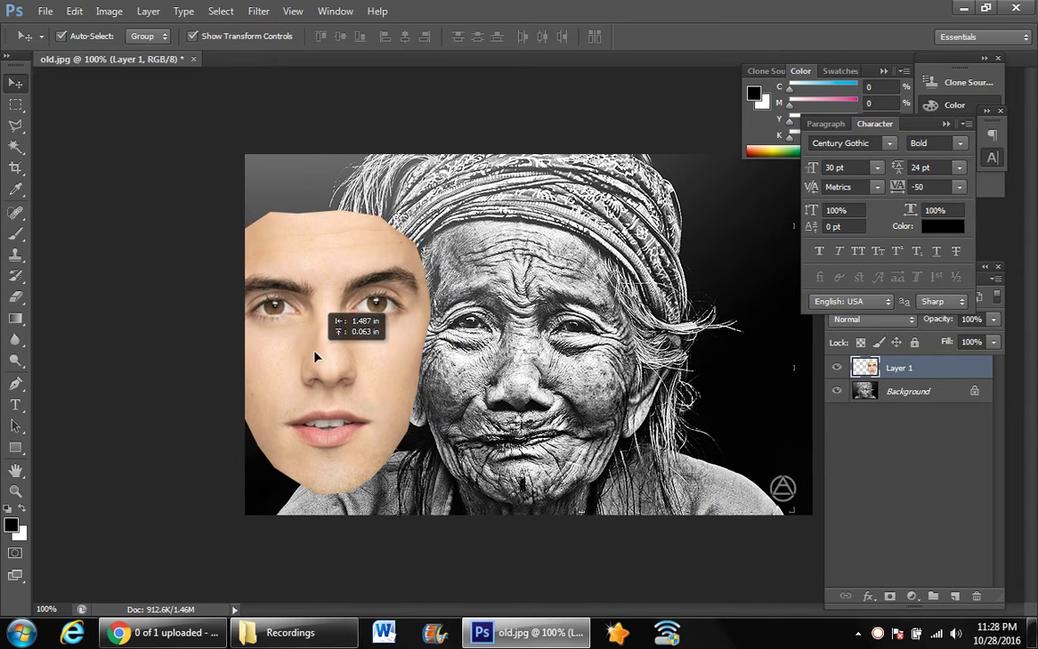
pyautogui.moveTo(319, 359); pyautogui.dragTo(294, 351)
# Clone dark background on the Background layer over the bottom-right logo
pyautogui.click(776, 370)
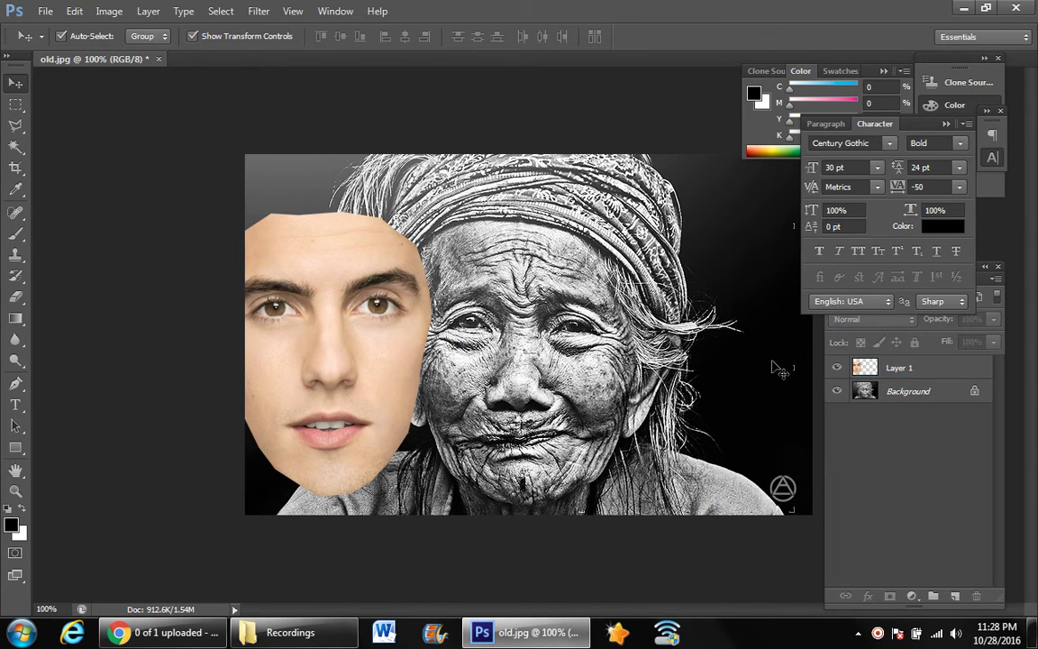
pyautogui.click(882, 390)
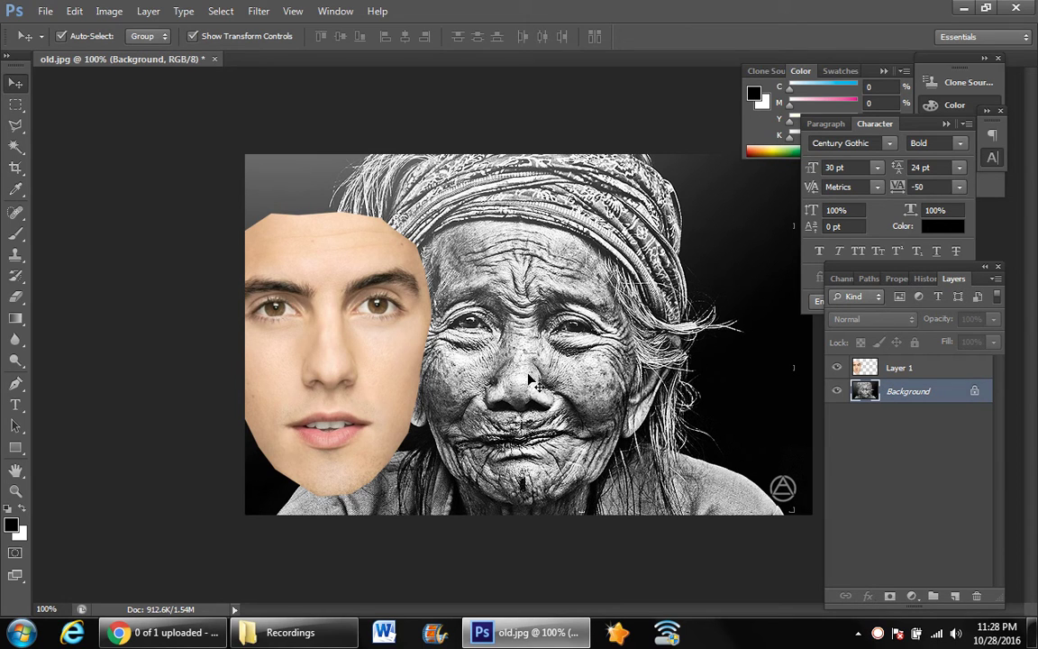
pyautogui.press('s')
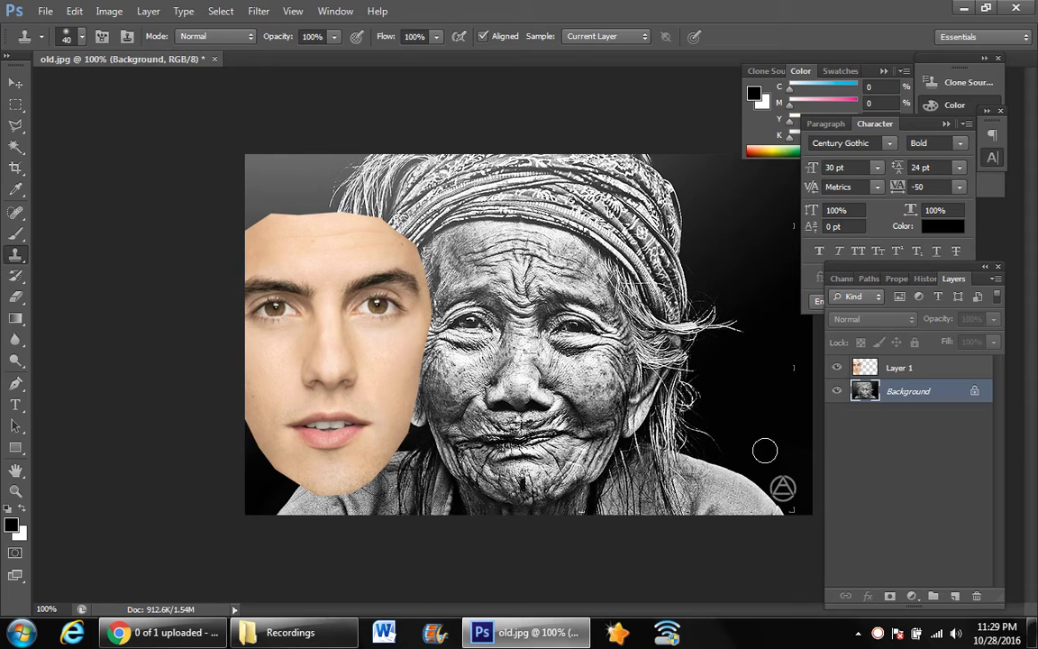
pyautogui.keyDown('alt'); pyautogui.click(775, 463); pyautogui.keyUp('alt')
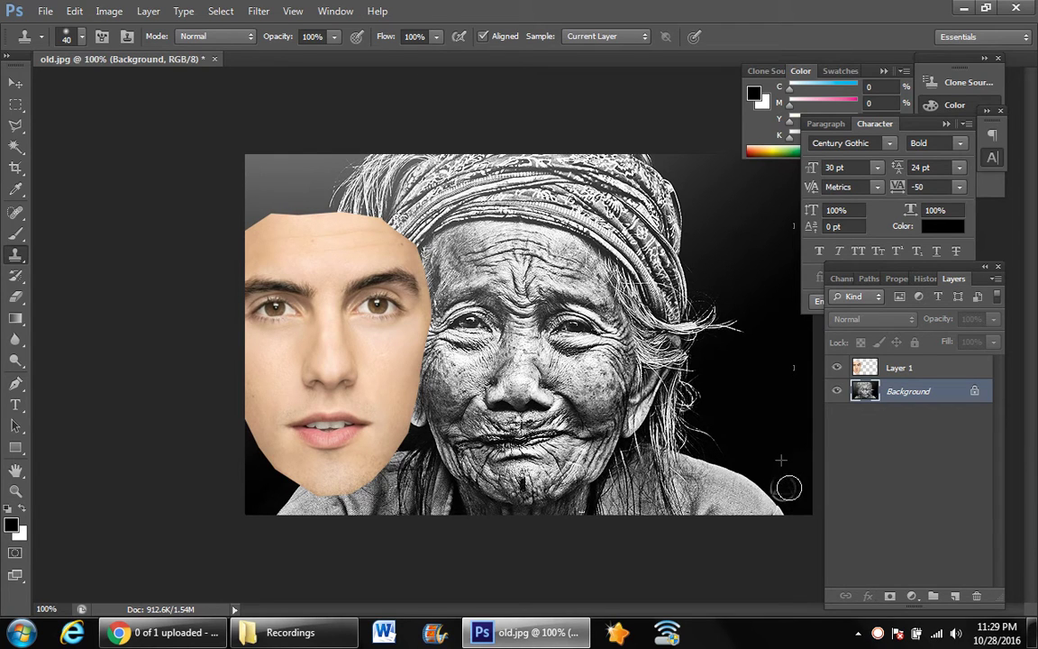
pyautogui.moveTo(772, 481)
pyautogui.mouseDown()
pyautogui.moveTo(796, 506)
pyautogui.moveTo(798, 498)
pyautogui.mouseUp()
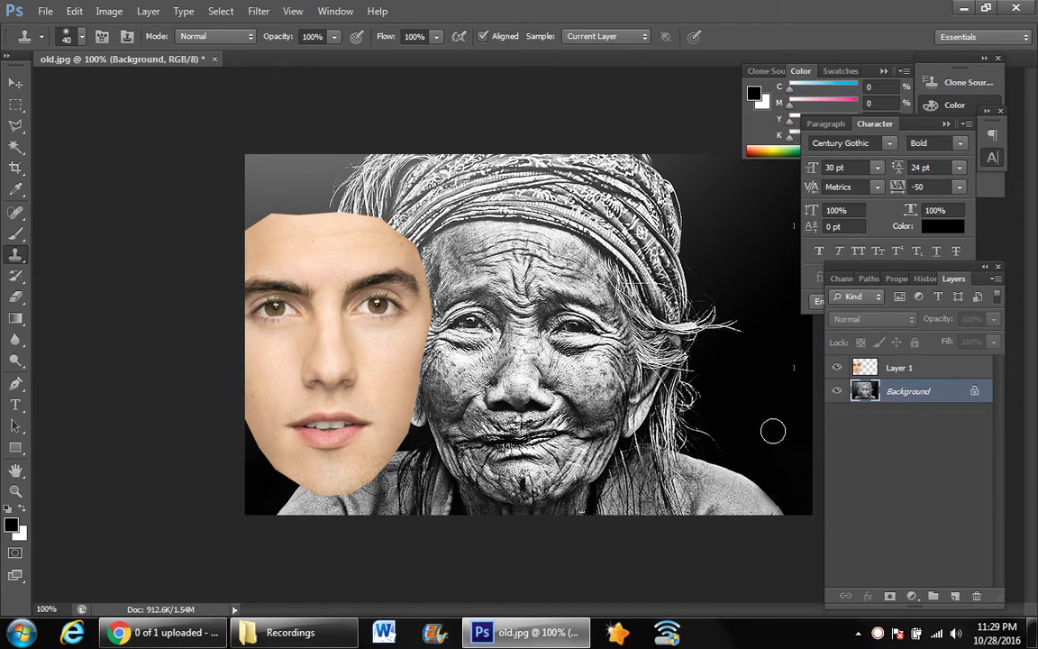
# Position the young face over the old woman's face and add a layer mask
pyautogui.press('v')
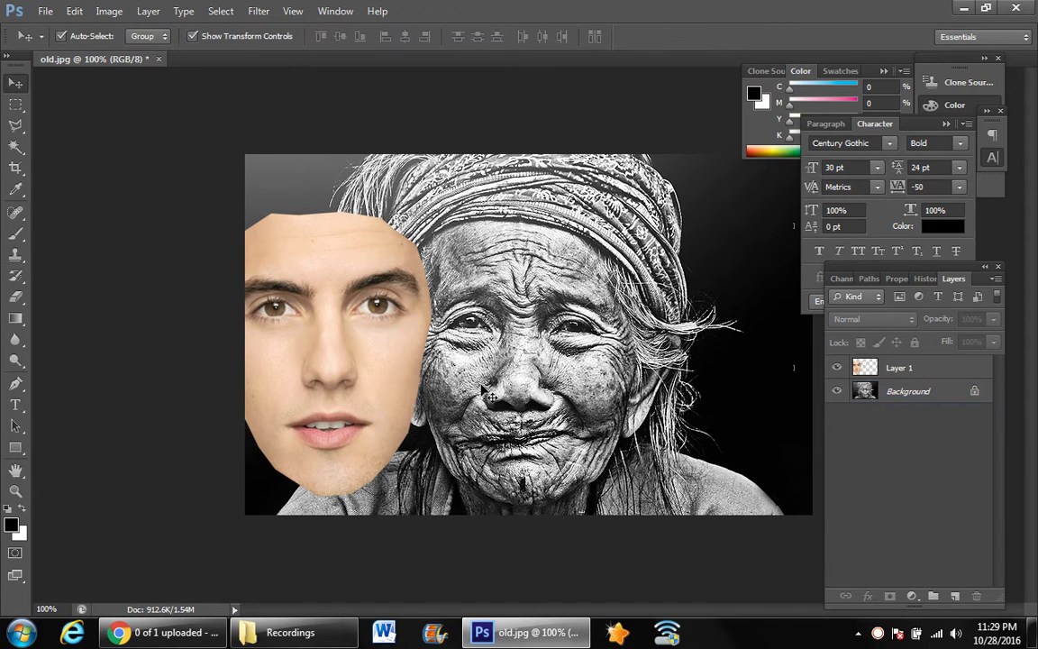
pyautogui.moveTo(376, 356); pyautogui.dragTo(571, 370)
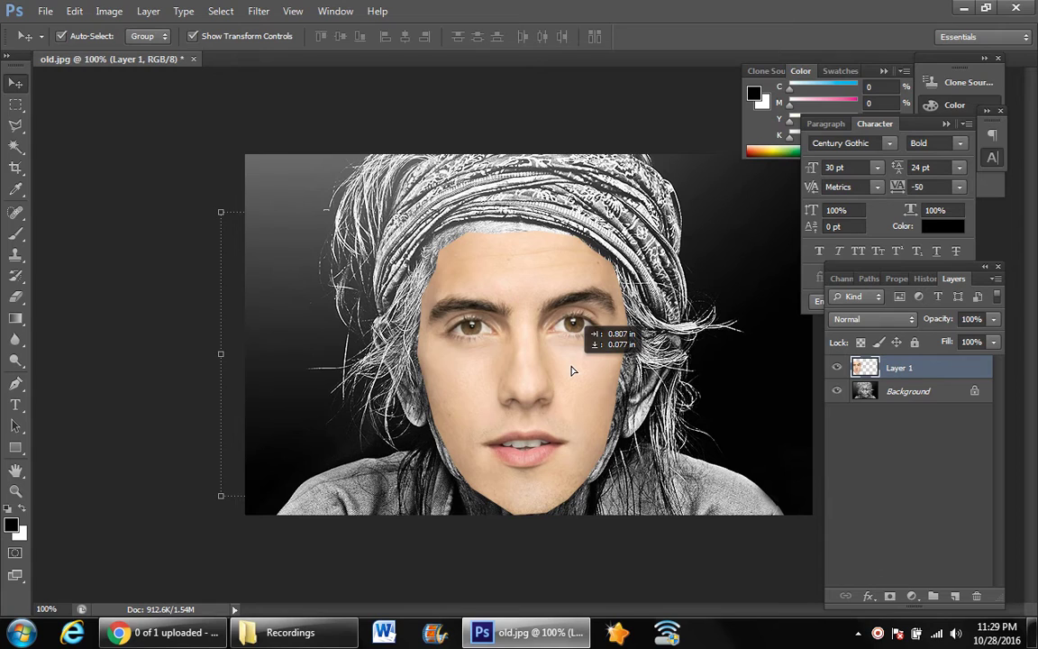
pyautogui.moveTo(571, 371); pyautogui.dragTo(571, 370)
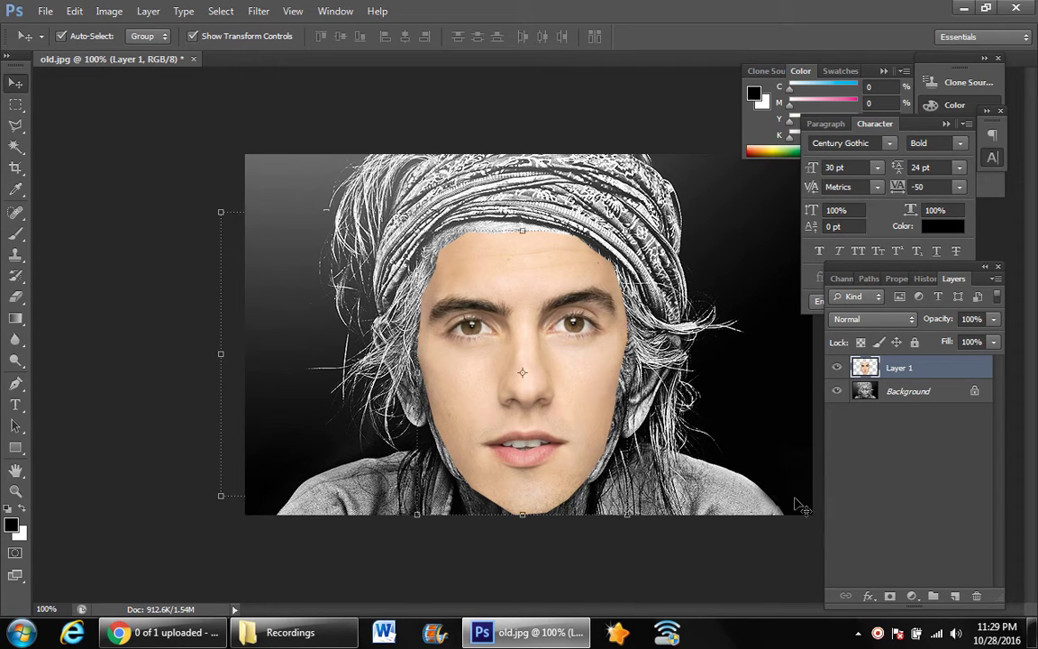
pyautogui.click(890, 595)
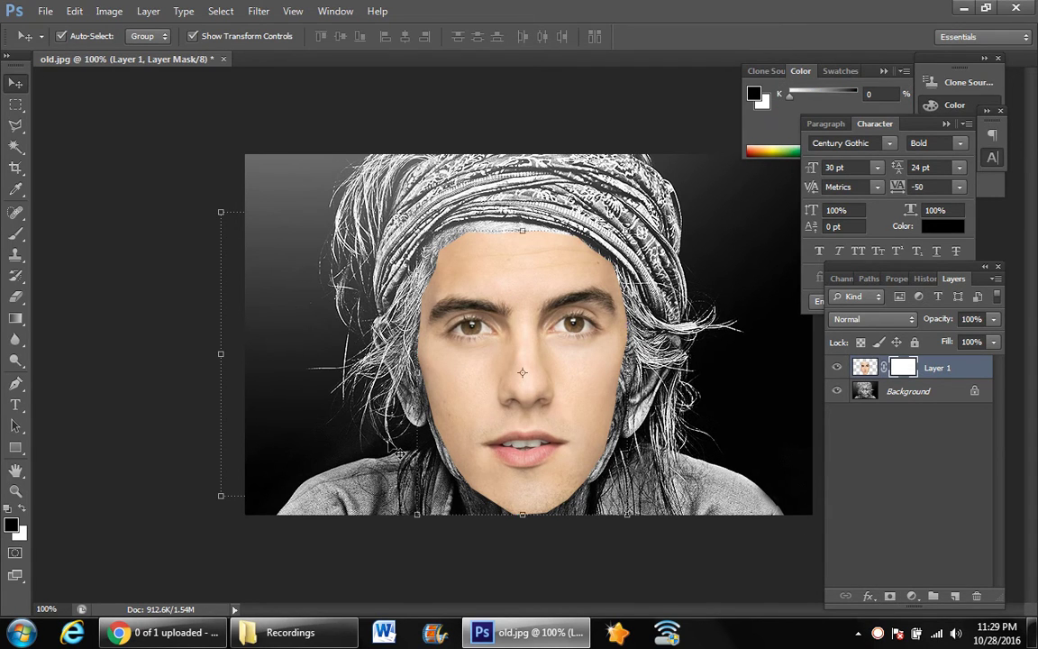
# Paint black with an 80 px brush on the mask to reveal her turban, cheek and chin wrinkles
pyautogui.click(16, 232)
pyautogui.press(']')
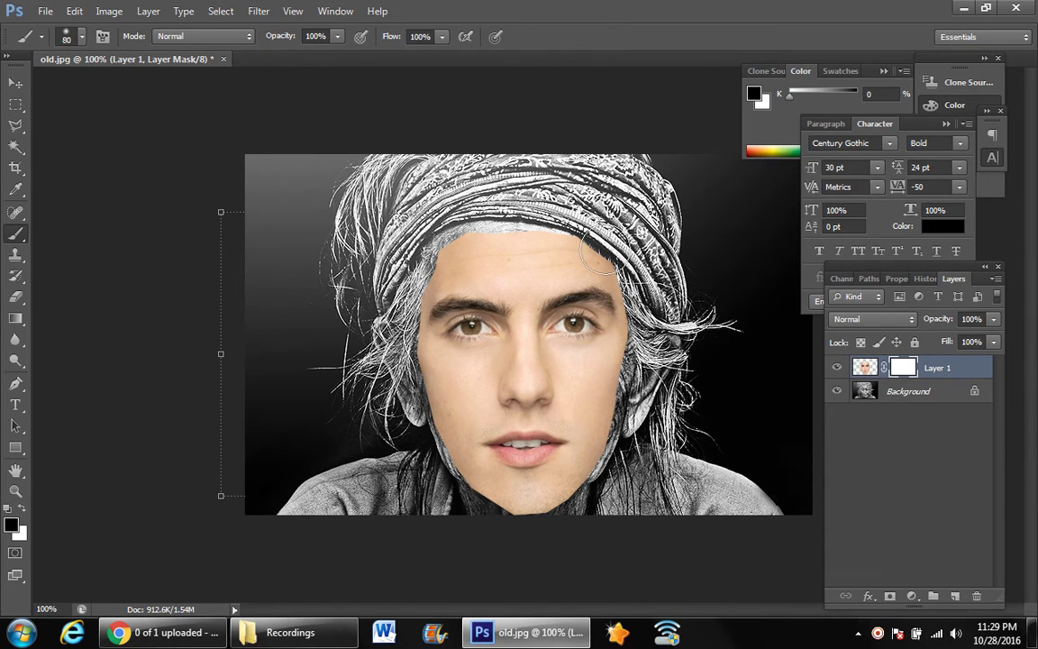
pyautogui.moveTo(600, 250)
pyautogui.mouseDown()
pyautogui.moveTo(527, 222)
pyautogui.moveTo(411, 284)
pyautogui.moveTo(429, 428)
pyautogui.moveTo(479, 507)
pyautogui.moveTo(475, 495)
pyautogui.moveTo(515, 512)
pyautogui.moveTo(564, 508)
pyautogui.moveTo(627, 397)
pyautogui.mouseUp()
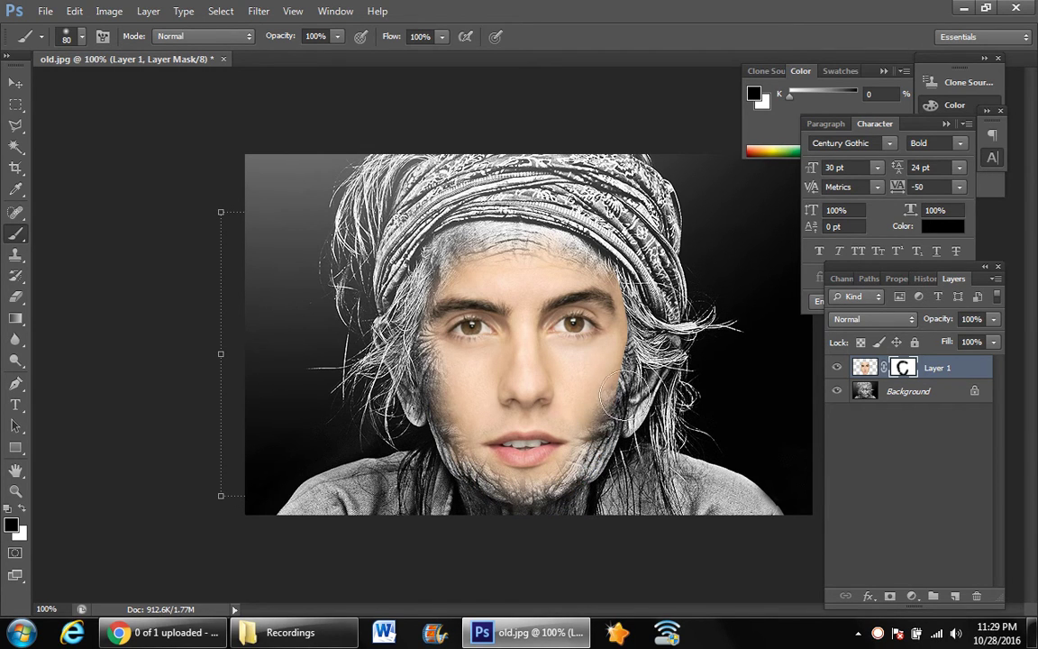
pyautogui.moveTo(621, 350)
pyautogui.mouseDown()
pyautogui.moveTo(584, 302)
pyautogui.moveTo(568, 236)
pyautogui.moveTo(487, 203)
pyautogui.moveTo(523, 259)
pyautogui.moveTo(470, 229)
pyautogui.moveTo(505, 216)
pyautogui.moveTo(491, 225)
pyautogui.moveTo(512, 249)
pyautogui.moveTo(446, 222)
pyautogui.moveTo(418, 225)
pyautogui.moveTo(464, 261)
pyautogui.moveTo(486, 225)
pyautogui.moveTo(545, 230)
pyautogui.moveTo(608, 307)
pyautogui.moveTo(595, 414)
pyautogui.moveTo(456, 453)
pyautogui.moveTo(401, 405)
pyautogui.moveTo(415, 376)
pyautogui.moveTo(453, 396)
pyautogui.moveTo(413, 352)
pyautogui.moveTo(428, 371)
pyautogui.mouseUp()
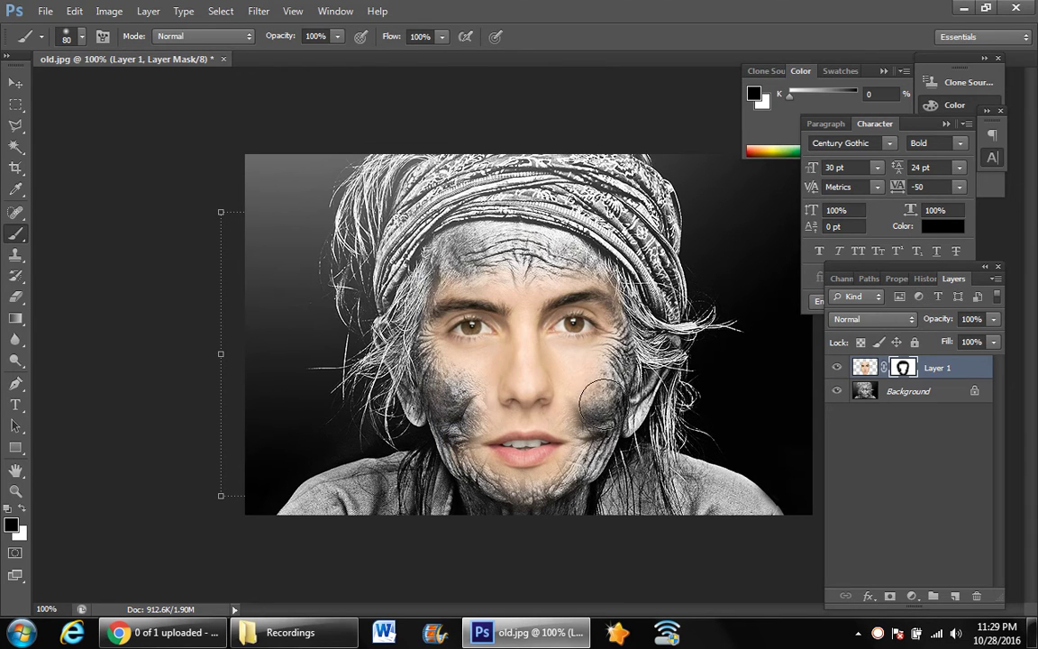
pyautogui.moveTo(607, 387)
pyautogui.mouseDown()
pyautogui.moveTo(555, 352)
pyautogui.moveTo(541, 369)
pyautogui.moveTo(566, 489)
pyautogui.moveTo(504, 502)
pyautogui.moveTo(405, 414)
pyautogui.moveTo(409, 351)
pyautogui.moveTo(453, 378)
pyautogui.moveTo(572, 359)
pyautogui.moveTo(594, 379)
pyautogui.moveTo(475, 371)
pyautogui.moveTo(425, 347)
pyautogui.moveTo(423, 367)
pyautogui.moveTo(590, 413)
pyautogui.moveTo(532, 356)
pyautogui.moveTo(541, 342)
pyautogui.moveTo(614, 385)
pyautogui.moveTo(577, 337)
pyautogui.moveTo(585, 316)
pyautogui.moveTo(513, 221)
pyautogui.moveTo(585, 259)
pyautogui.moveTo(541, 229)
pyautogui.moveTo(556, 239)
pyautogui.moveTo(455, 225)
pyautogui.moveTo(492, 259)
pyautogui.moveTo(433, 232)
pyautogui.moveTo(487, 230)
pyautogui.moveTo(577, 253)
pyautogui.mouseUp()
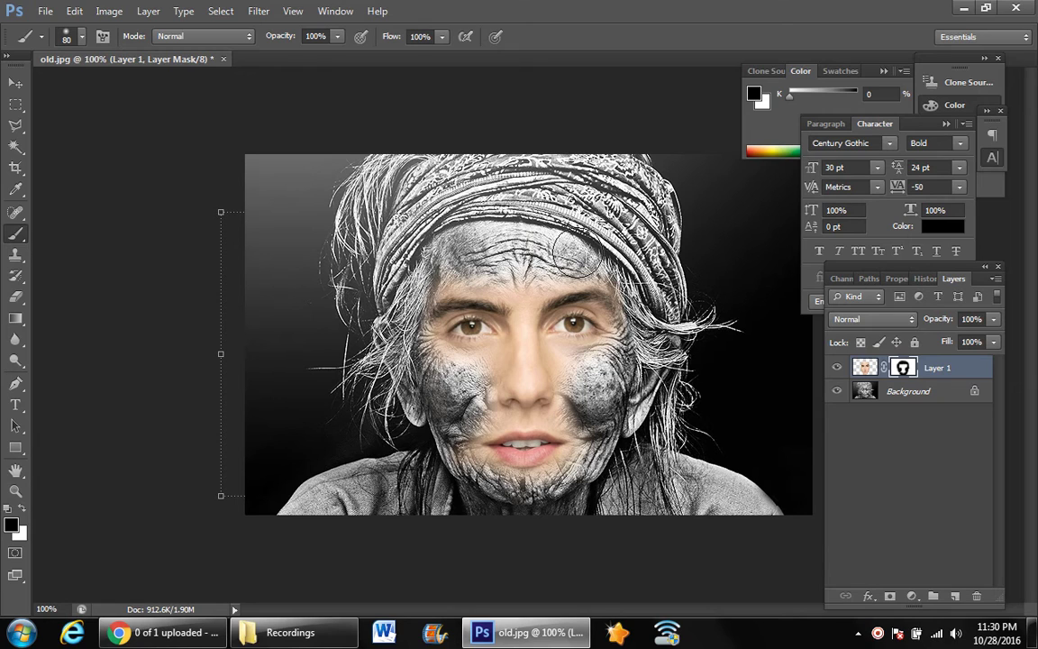
pyautogui.click(16, 83)
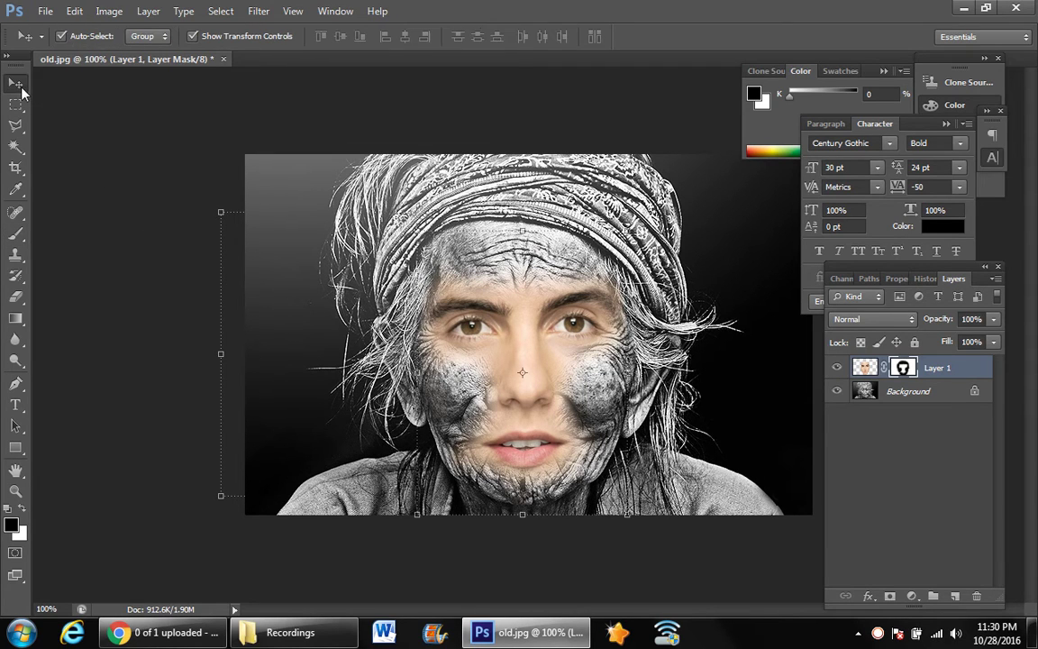
pyautogui.click(865, 367)
# Lower the face layer's saturation to -86 with Hue/Saturation
pyautogui.click(106, 12)
pyautogui.moveTo(133, 52)
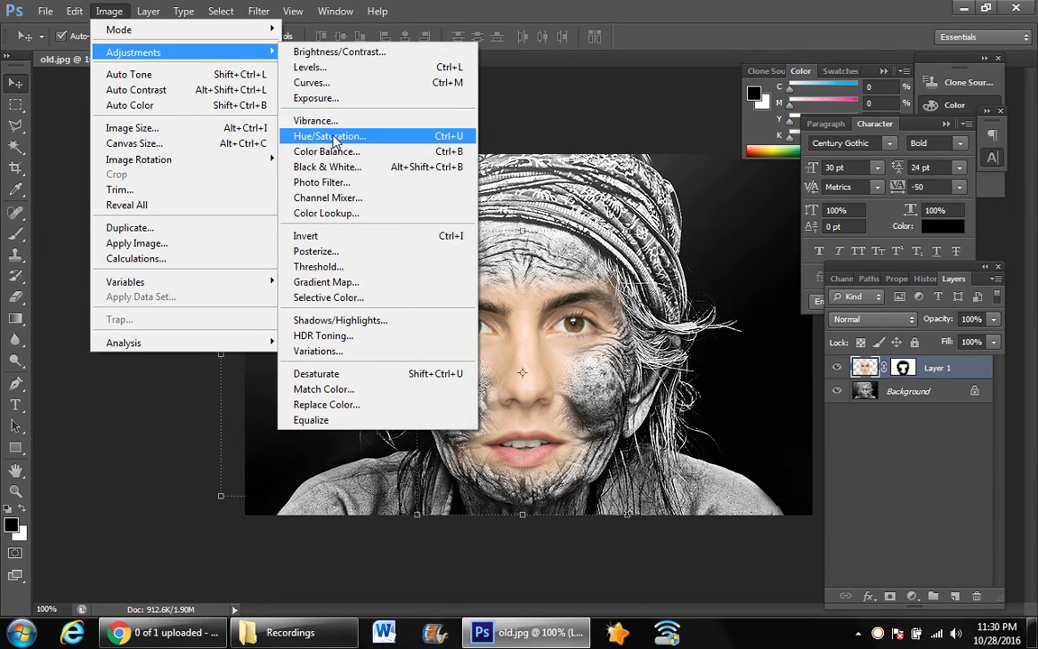
pyautogui.click(329, 136)
pyautogui.moveTo(317, 129); pyautogui.dragTo(302, 30)
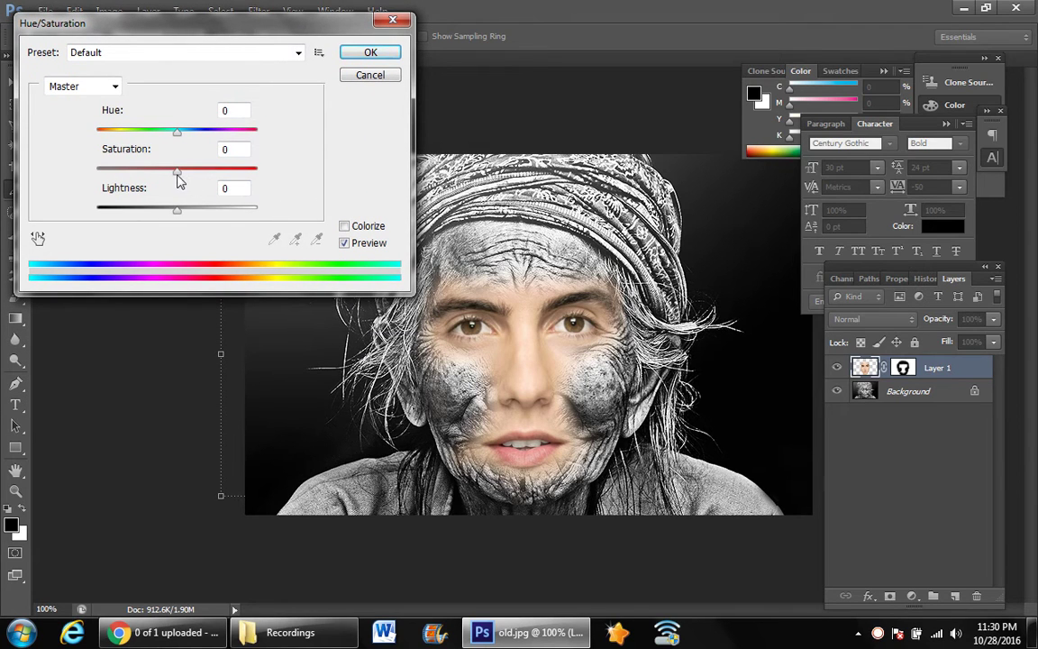
pyautogui.moveTo(176, 170); pyautogui.dragTo(109, 177)
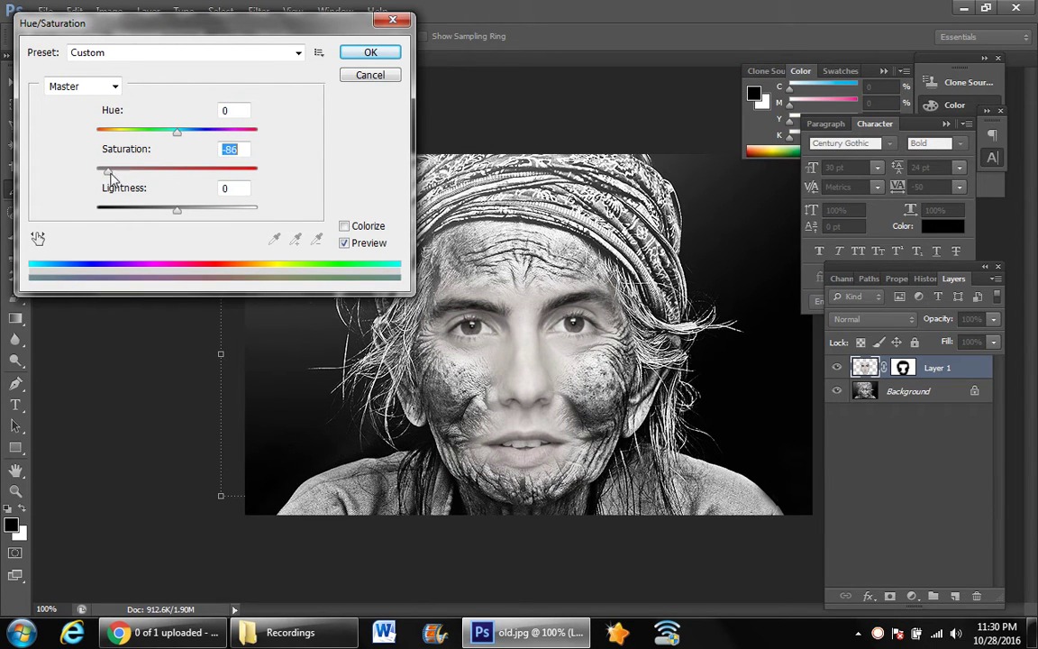
pyautogui.click(376, 56)
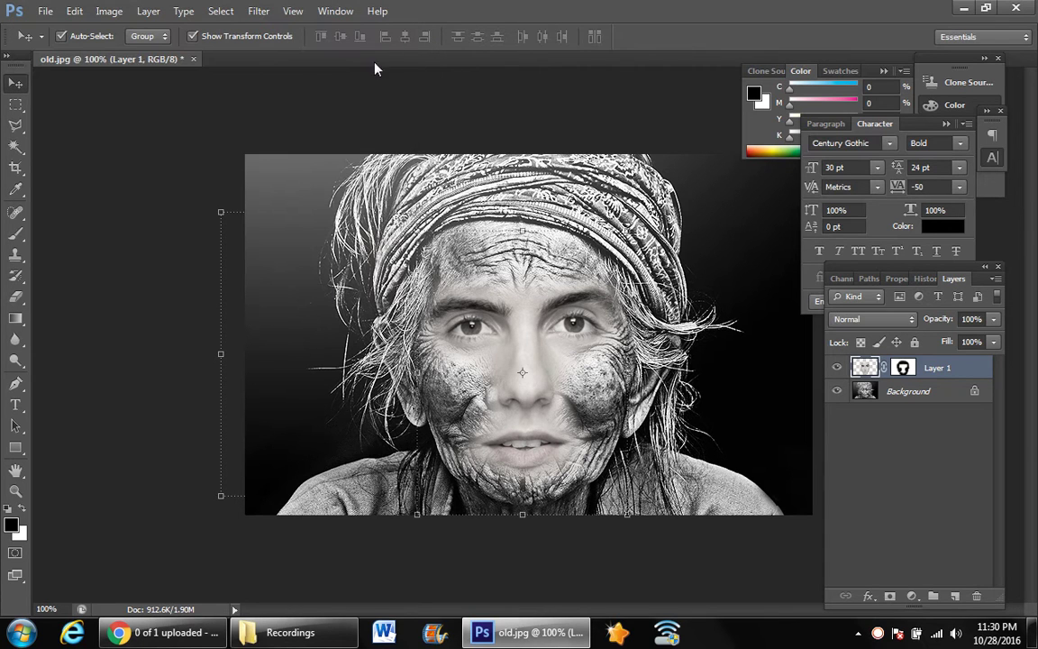
# Set the face layer's Levels to input 25, 0.66, 219 and output 12 to 247
pyautogui.click(108, 11)
pyautogui.moveTo(132, 52)
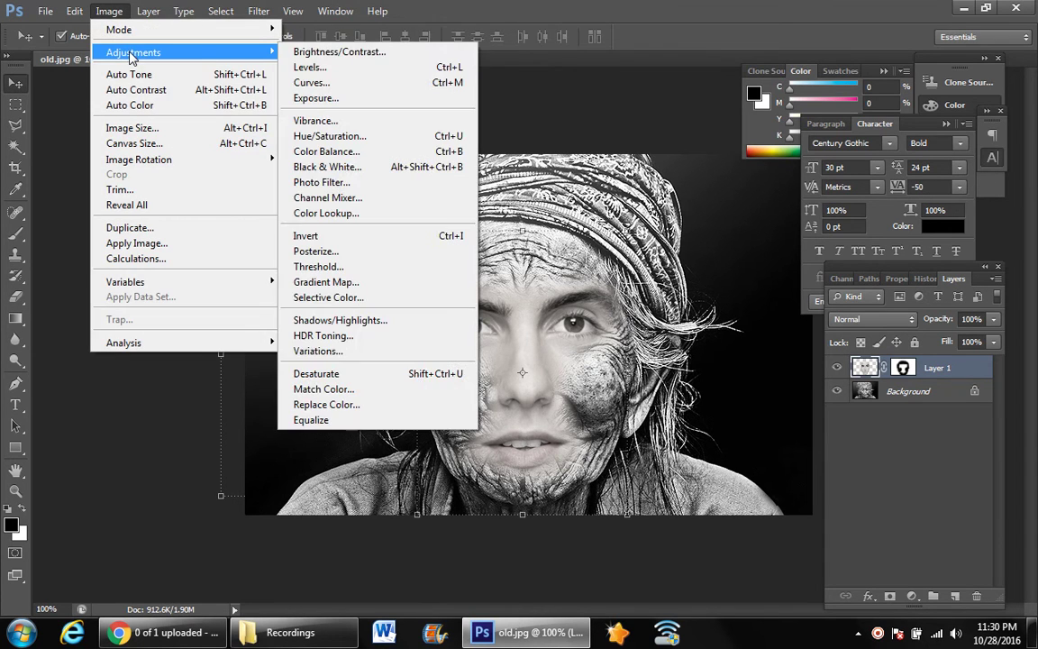
pyautogui.click(324, 66)
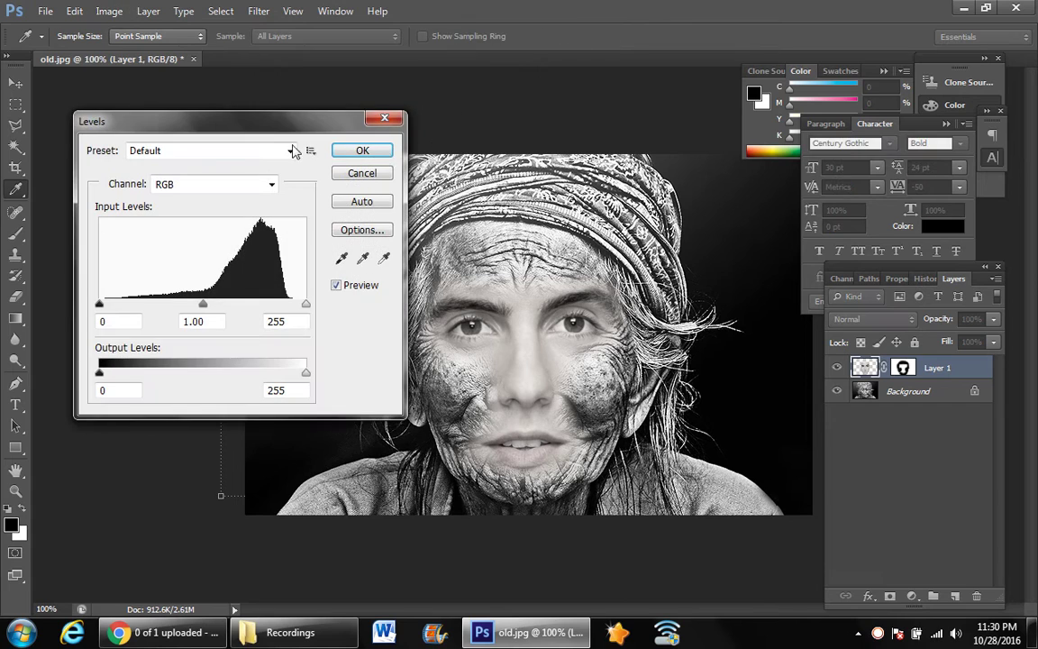
pyautogui.moveTo(267, 117); pyautogui.dragTo(228, 46)
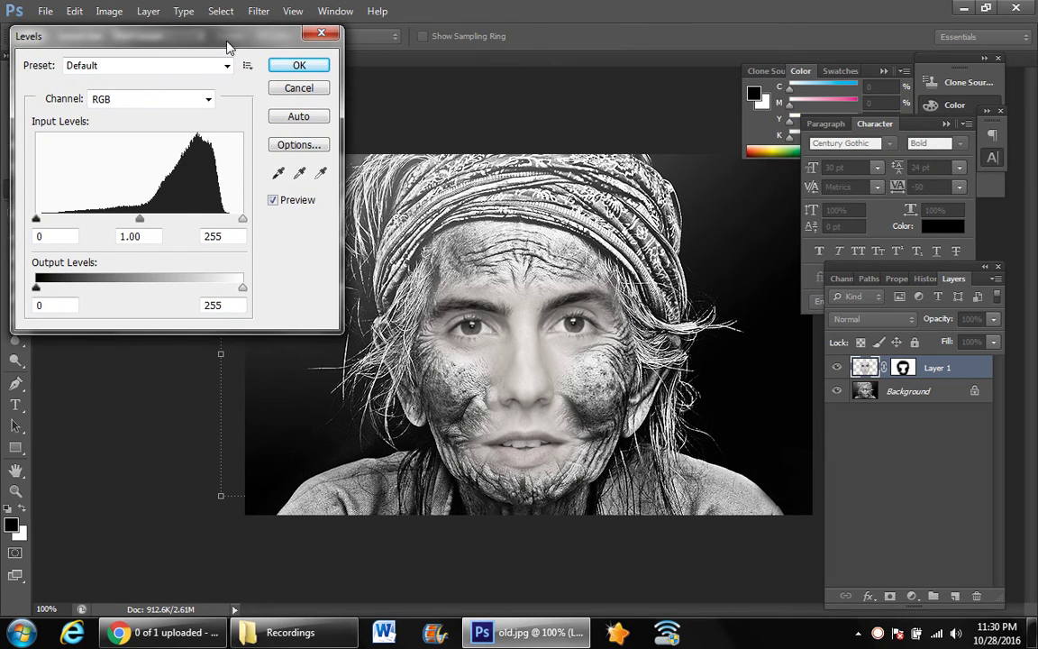
pyautogui.moveTo(242, 219); pyautogui.dragTo(224, 219)
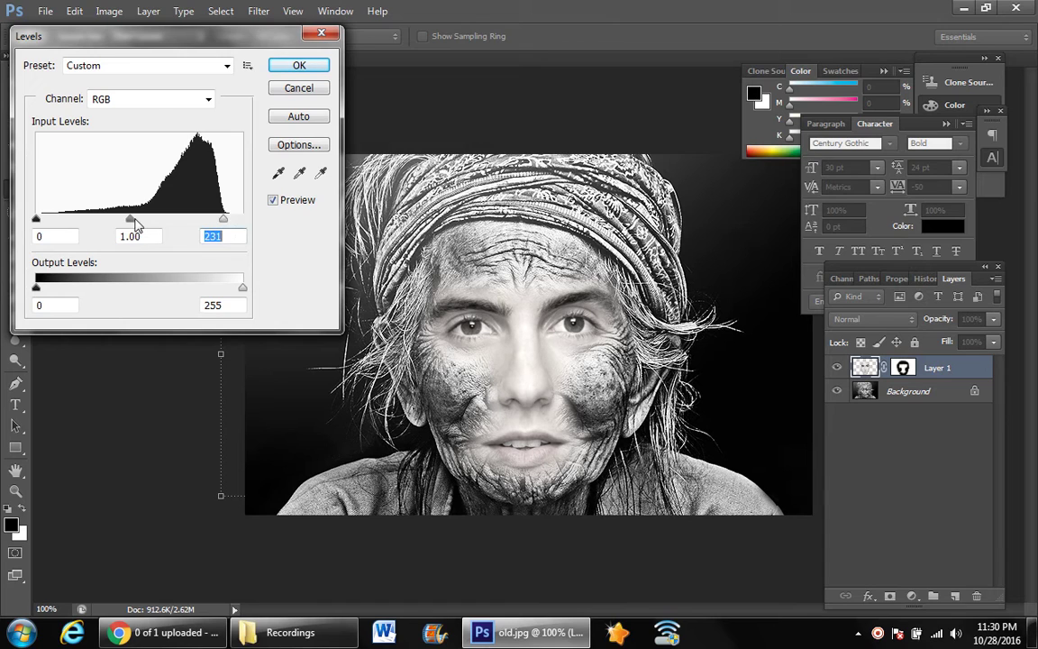
pyautogui.moveTo(132, 219); pyautogui.dragTo(154, 219)
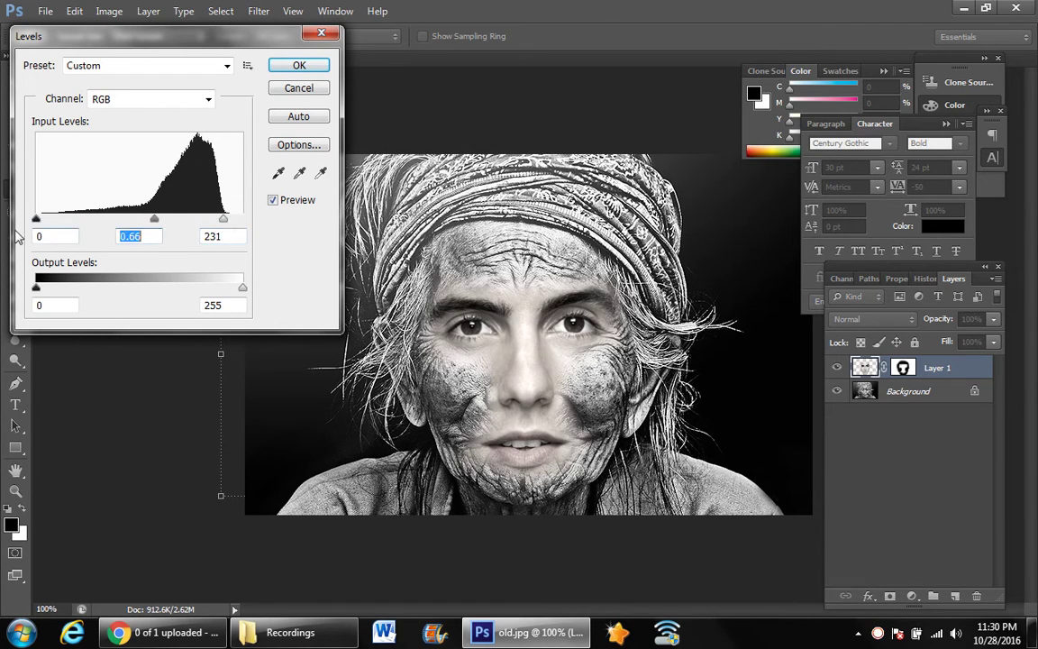
pyautogui.moveTo(37, 219); pyautogui.dragTo(56, 219)
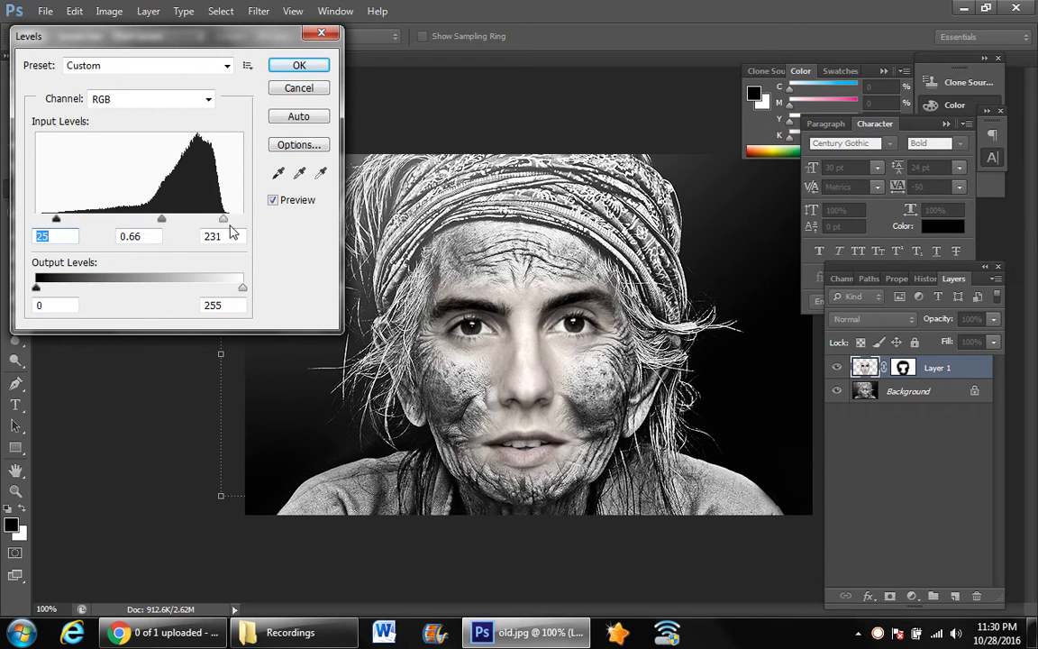
pyautogui.moveTo(224, 219); pyautogui.dragTo(213, 220)
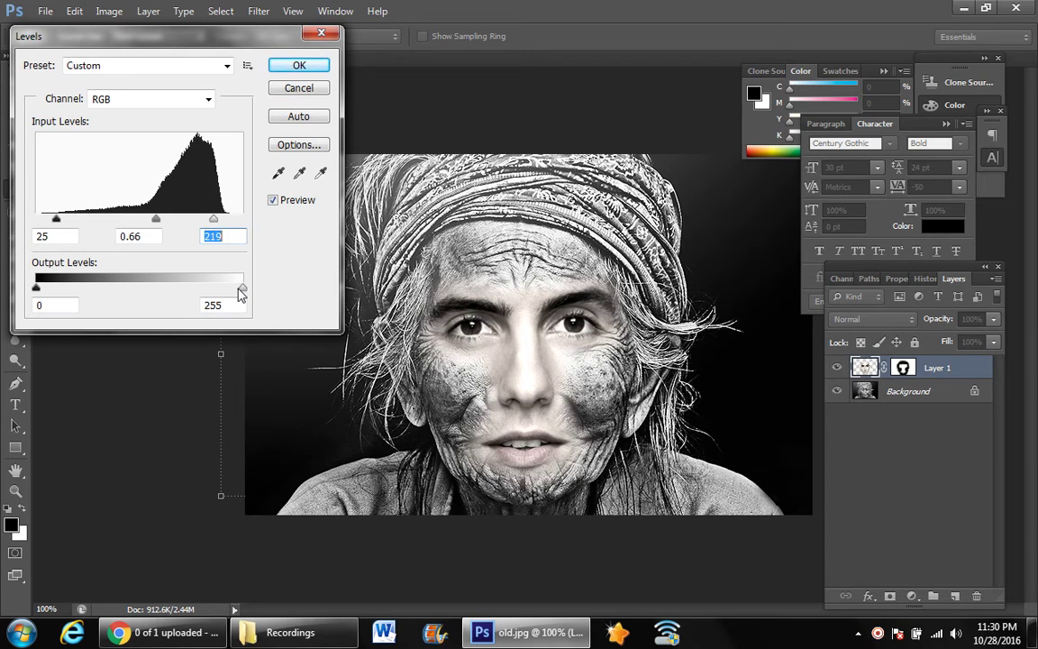
pyautogui.moveTo(242, 290)
pyautogui.mouseDown()
pyautogui.moveTo(217, 290)
pyautogui.moveTo(237, 291)
pyautogui.mouseUp()
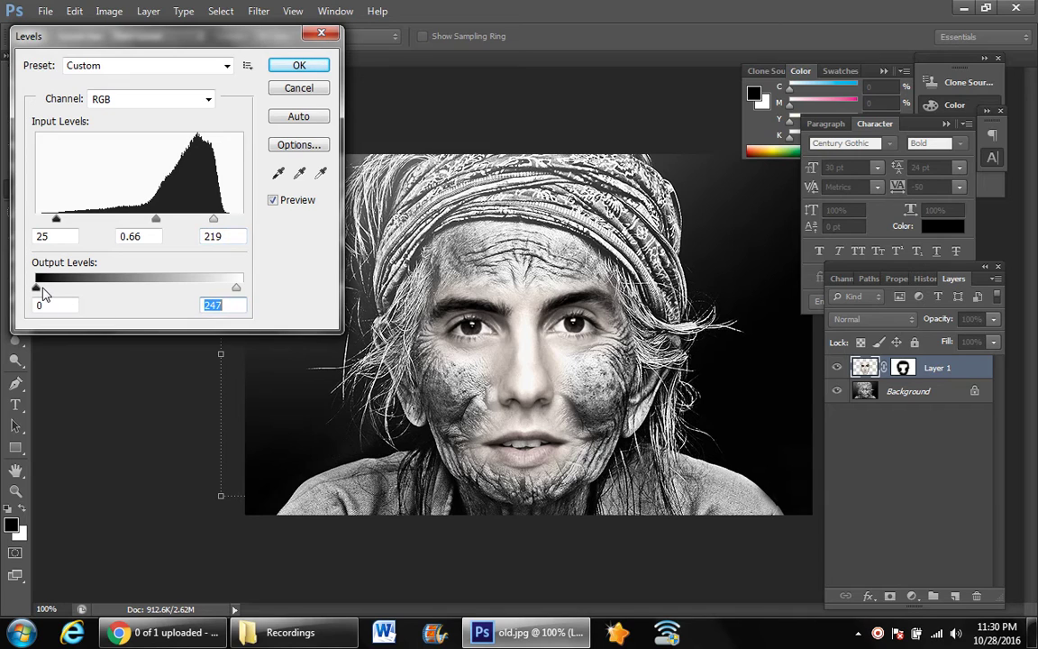
pyautogui.moveTo(42, 288)
pyautogui.mouseDown()
pyautogui.moveTo(62, 288)
pyautogui.moveTo(45, 290)
pyautogui.mouseUp()
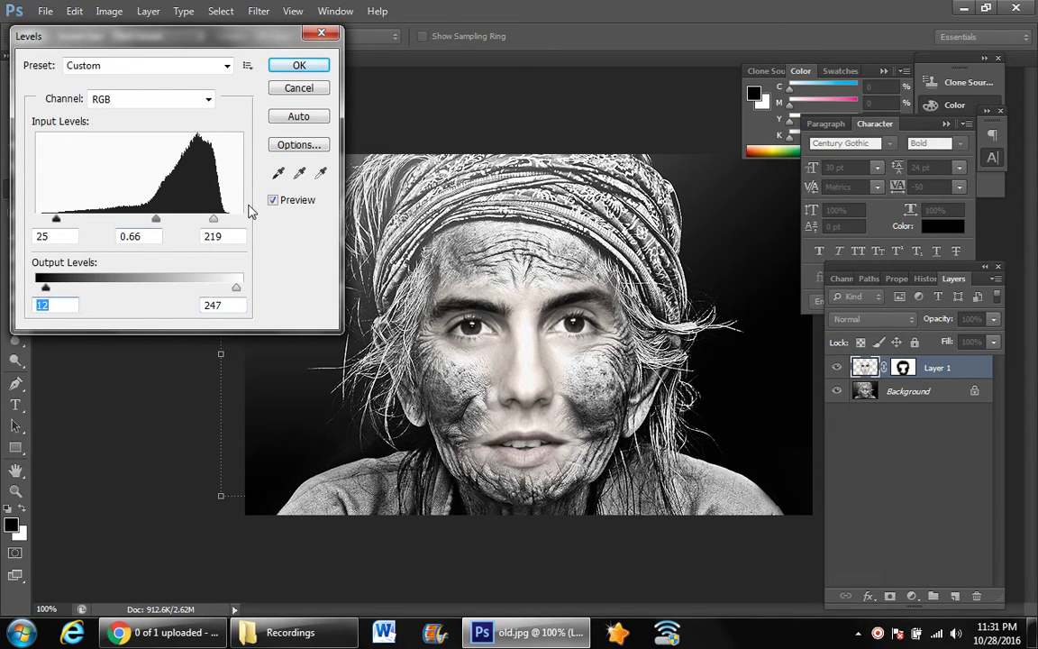
pyautogui.click(295, 65)
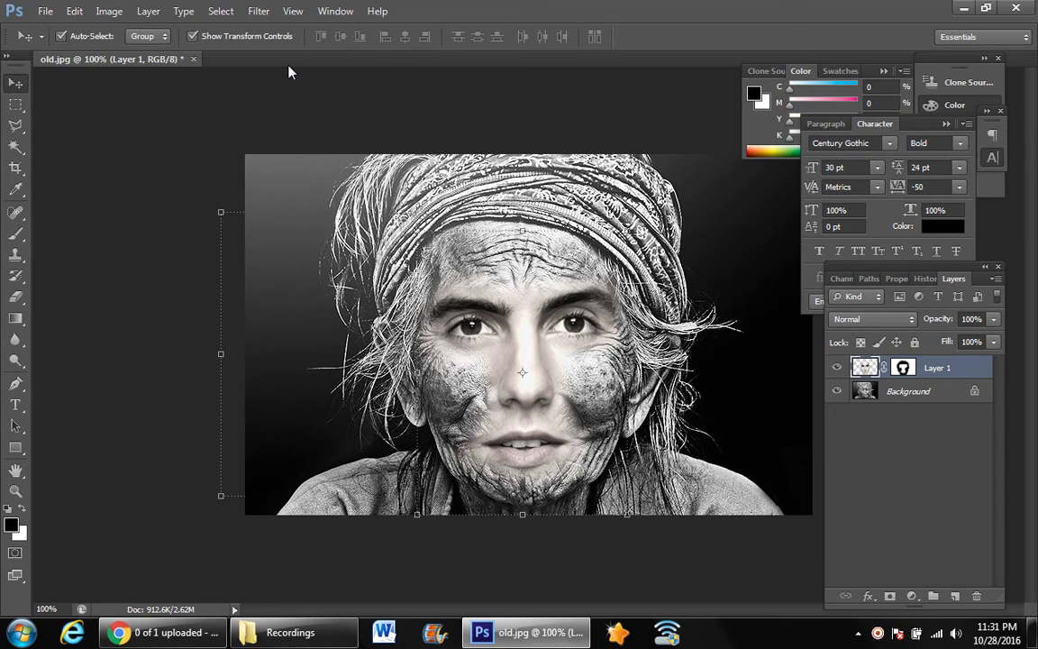
# Apply Filter > Sharpen three times to the face layer, then call up Black and White
pyautogui.click(258, 12)
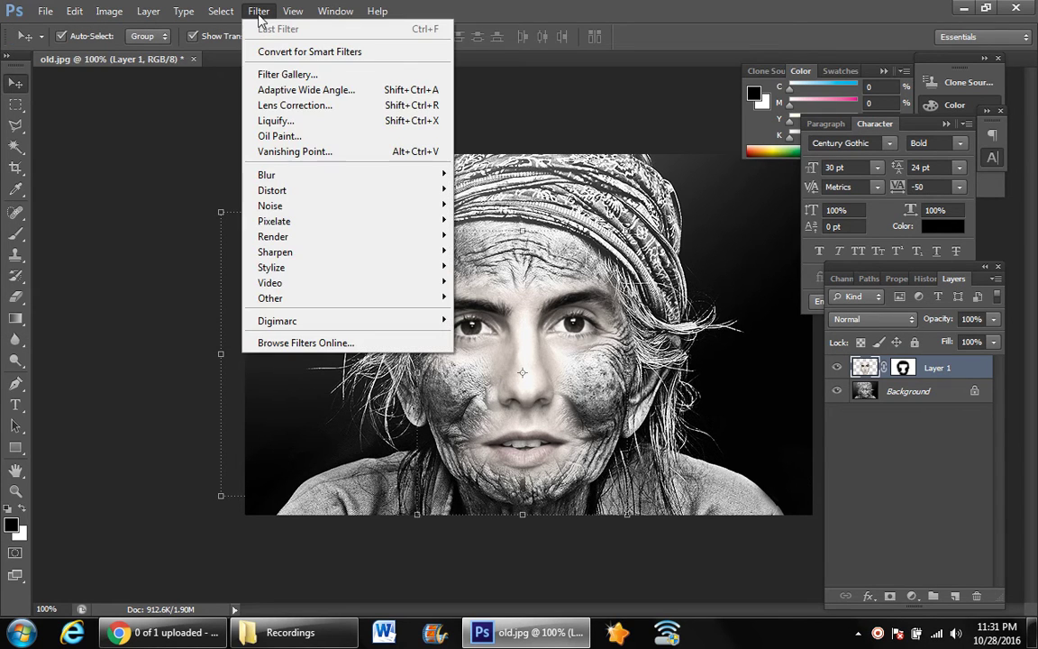
pyautogui.moveTo(275, 252)
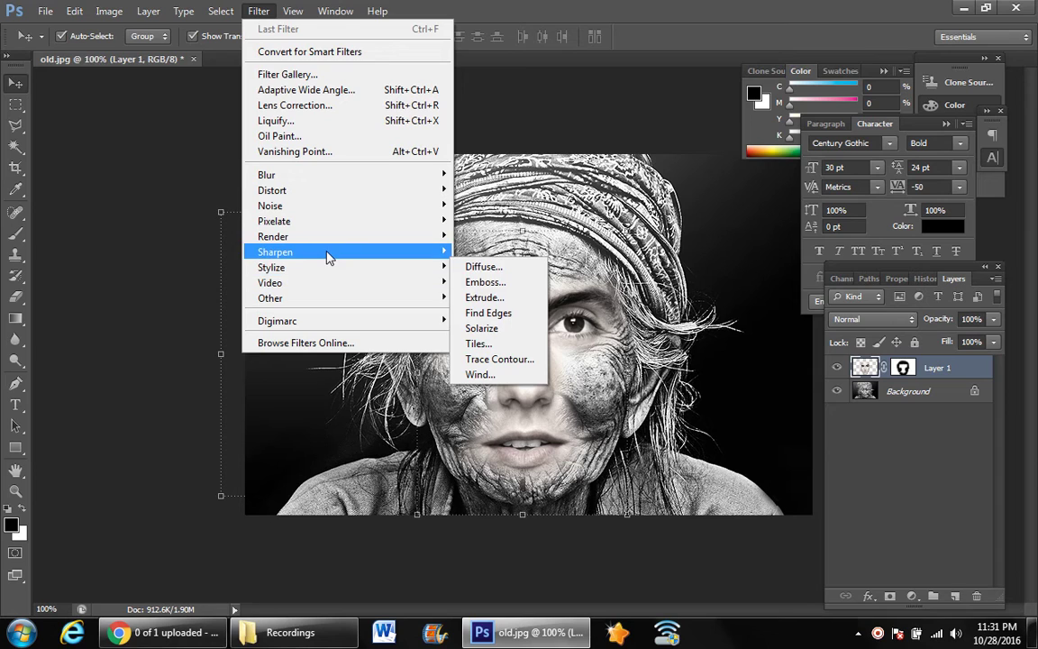
pyautogui.click(464, 256)
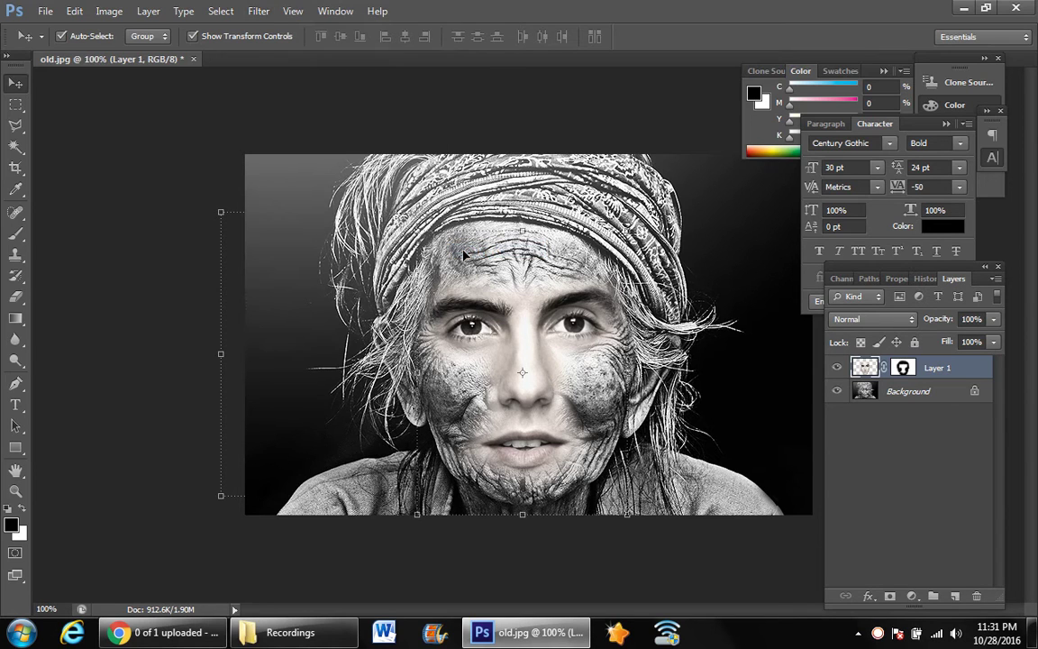
pyautogui.click(258, 11)
pyautogui.click(260, 28)
pyautogui.click(259, 11)
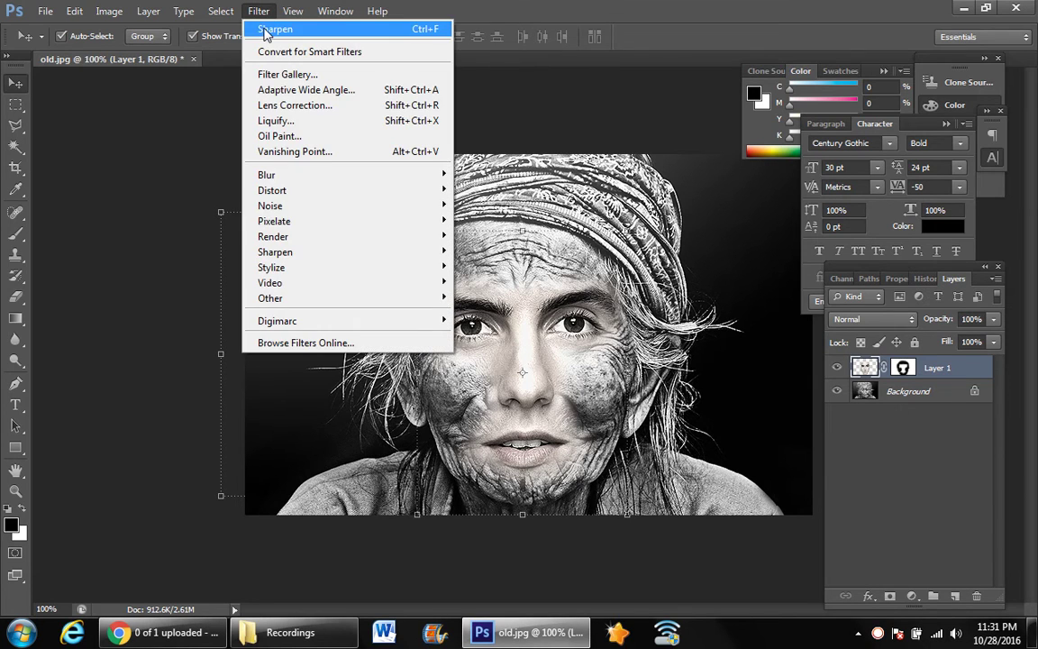
pyautogui.click(263, 30)
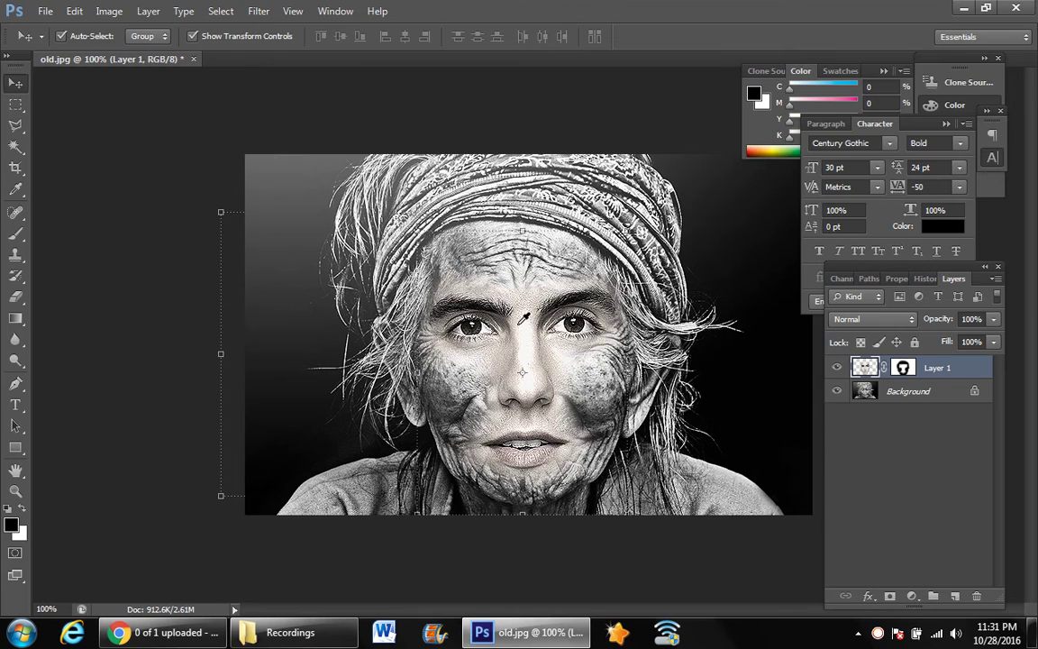
pyautogui.hotkey('ctrl', 'alt', 'shift', 'b')
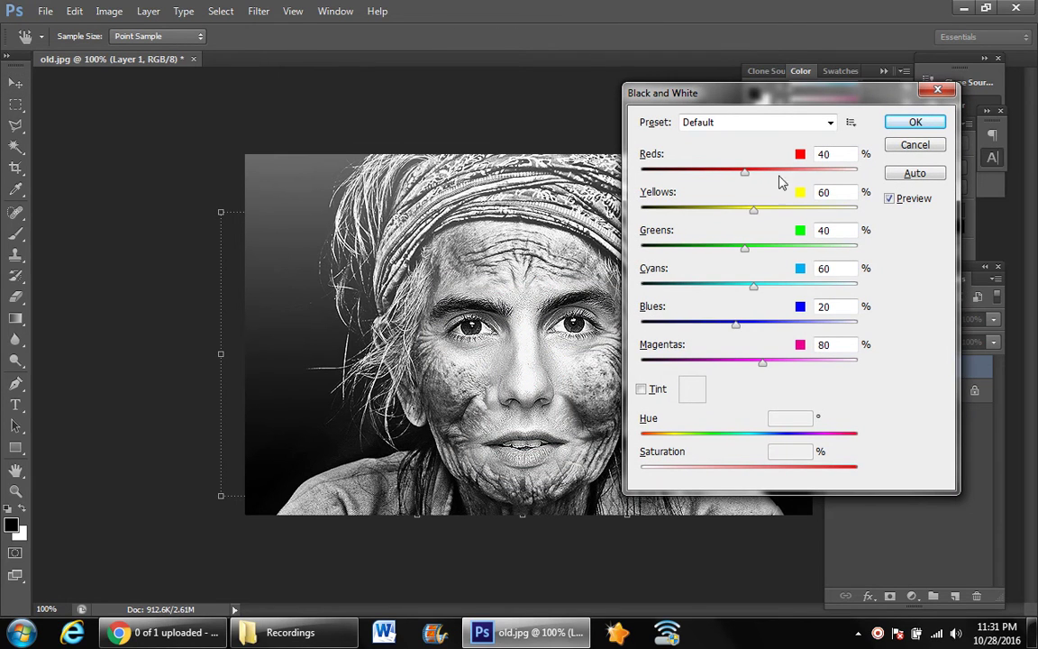
# Apply the Maximum Black preset in the Black and White dialog, then deselect Layer 1
pyautogui.click(829, 123)
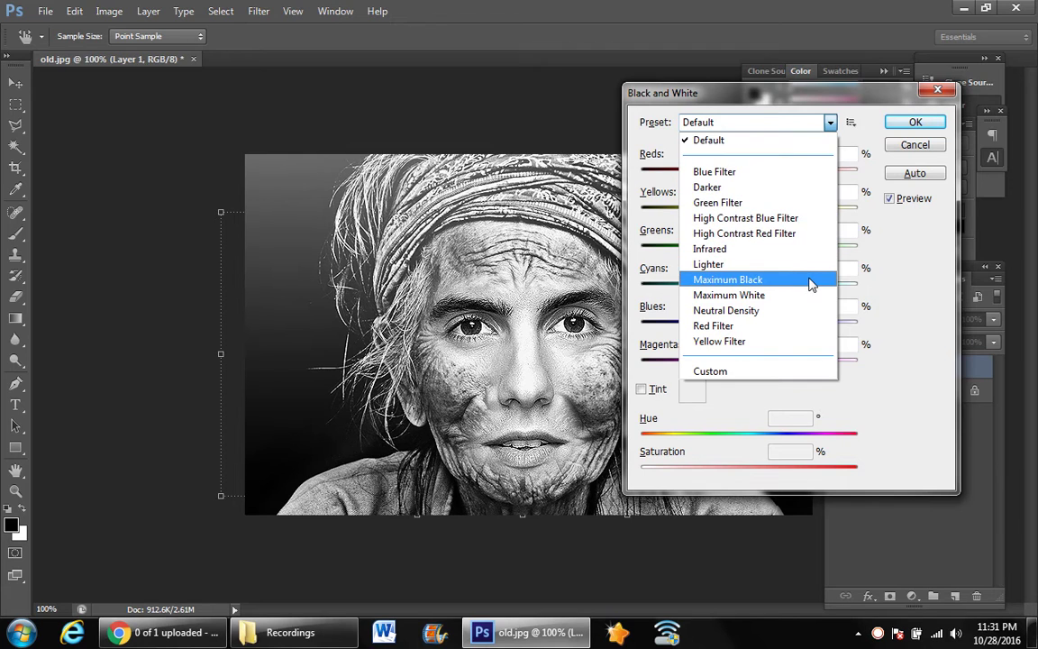
pyautogui.click(746, 280)
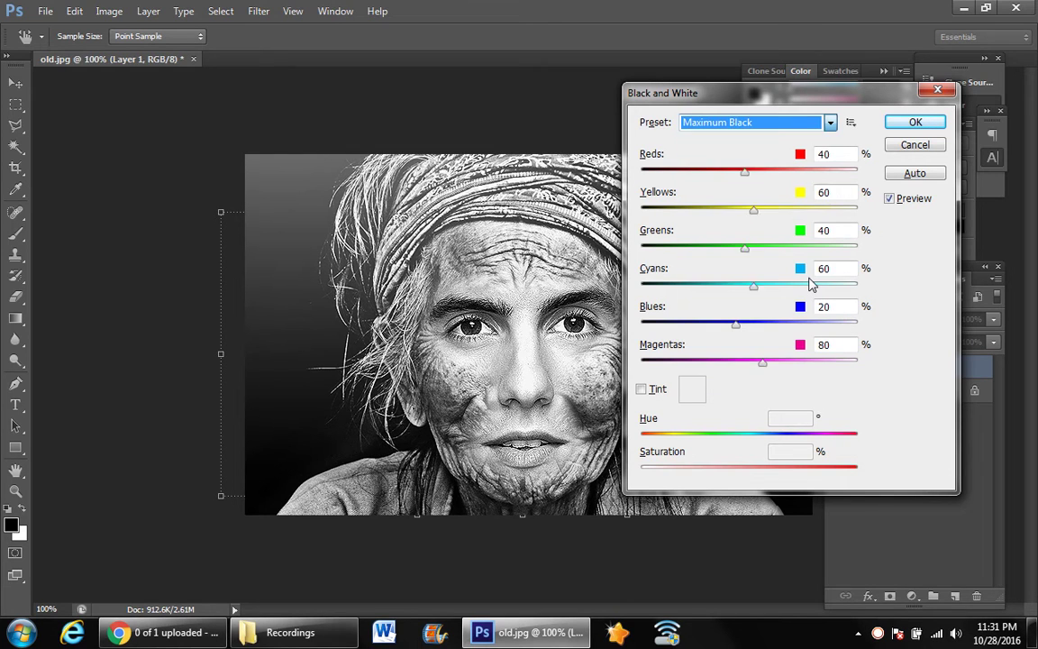
pyautogui.click(914, 123)
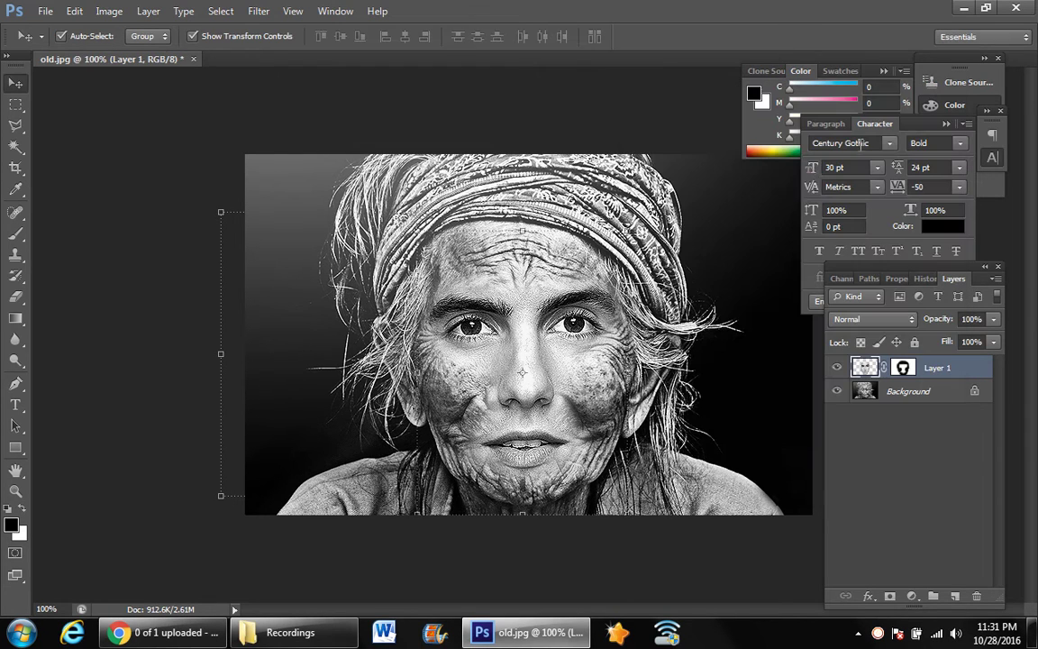
pyautogui.click(720, 284)
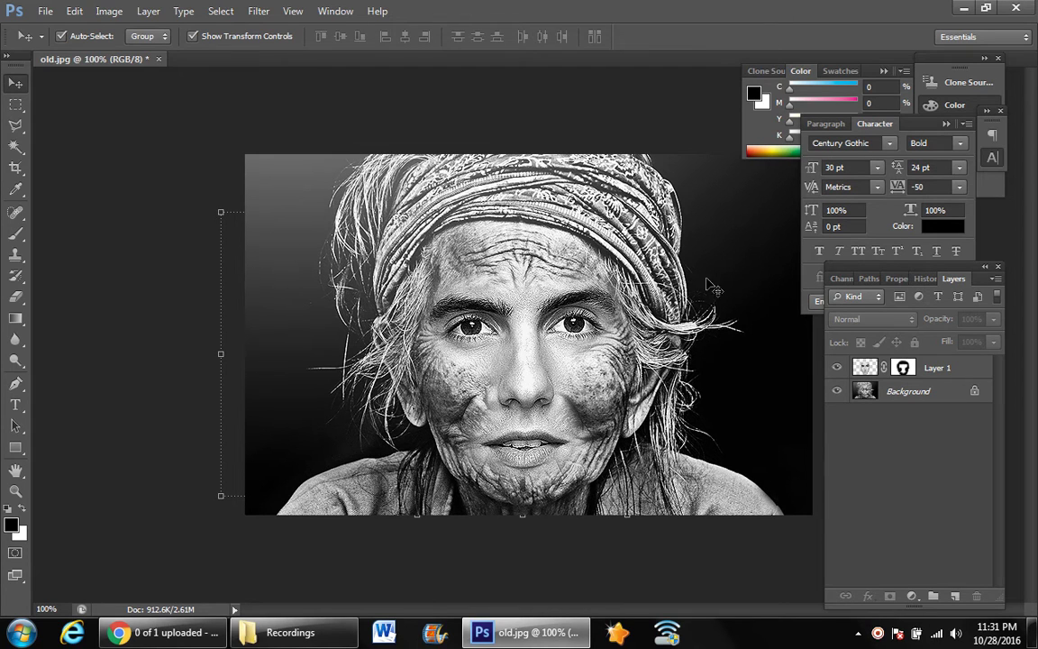
# Reselect Layer 1, deselect it on the canvas, and hide all panels to show the black-and-white composite alone
pyautogui.click(533, 357)
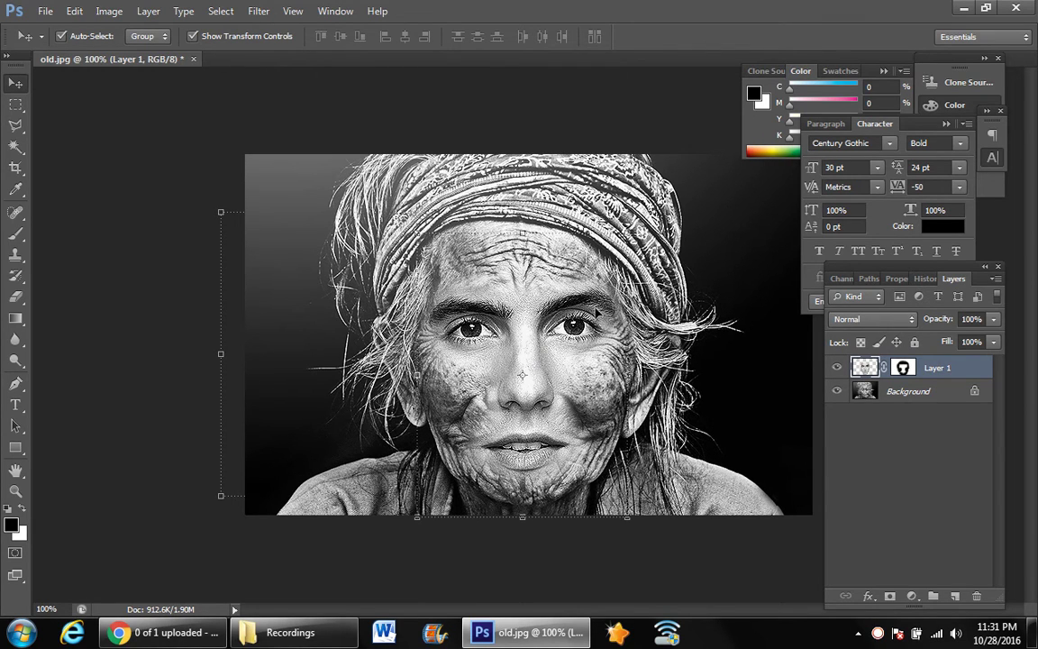
pyautogui.click(755, 281)
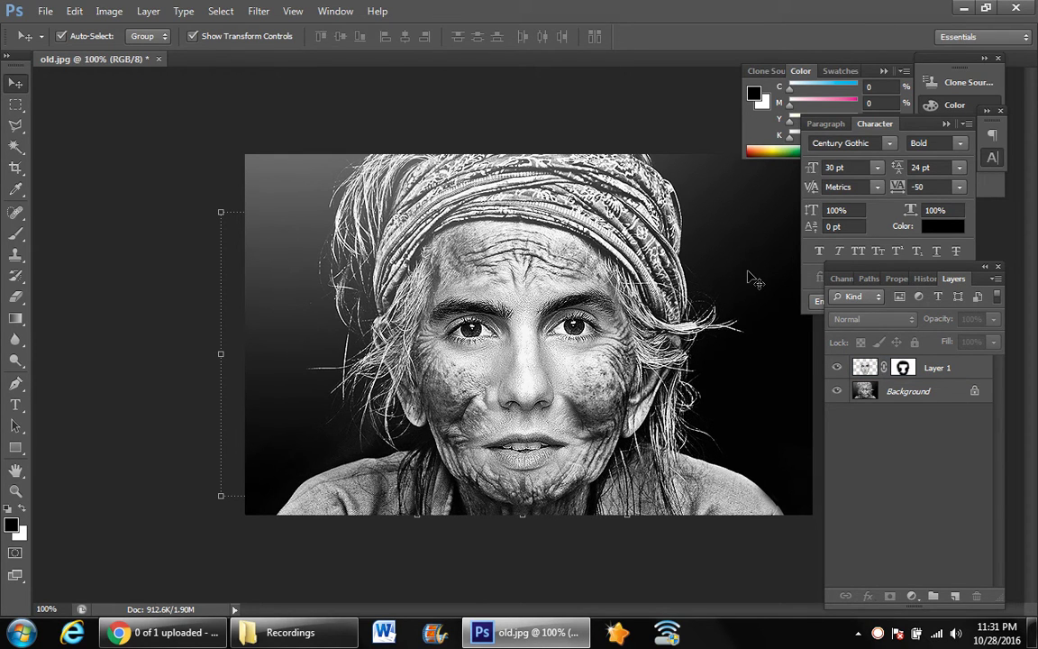
pyautogui.press('Tab')
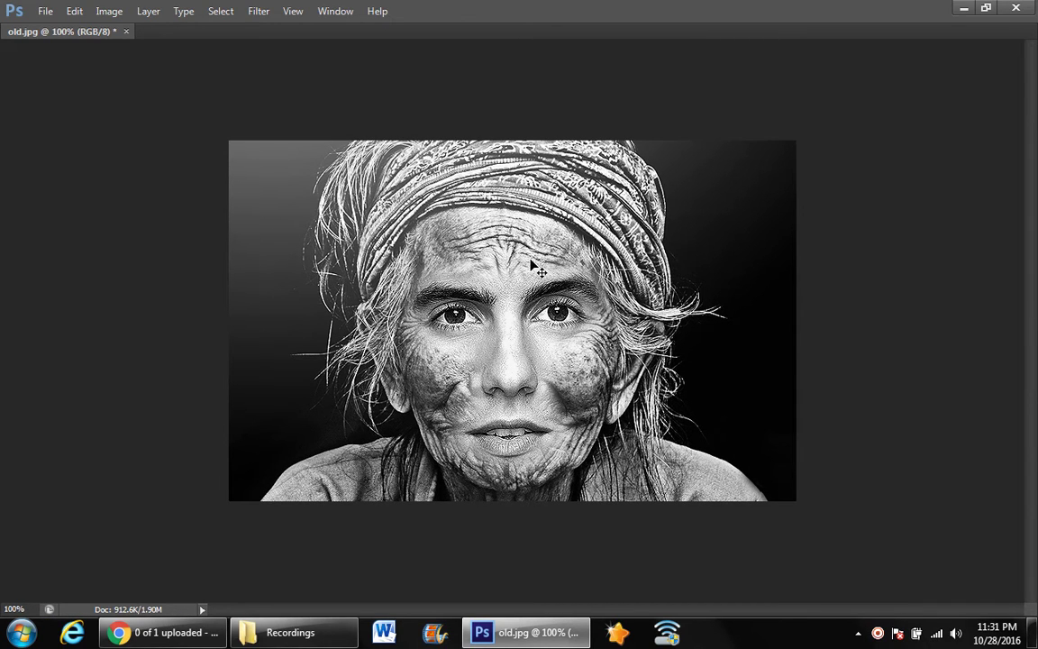
pyautogui.press('t')
pyautogui.click(250, 213)
pyautogui.write('I')
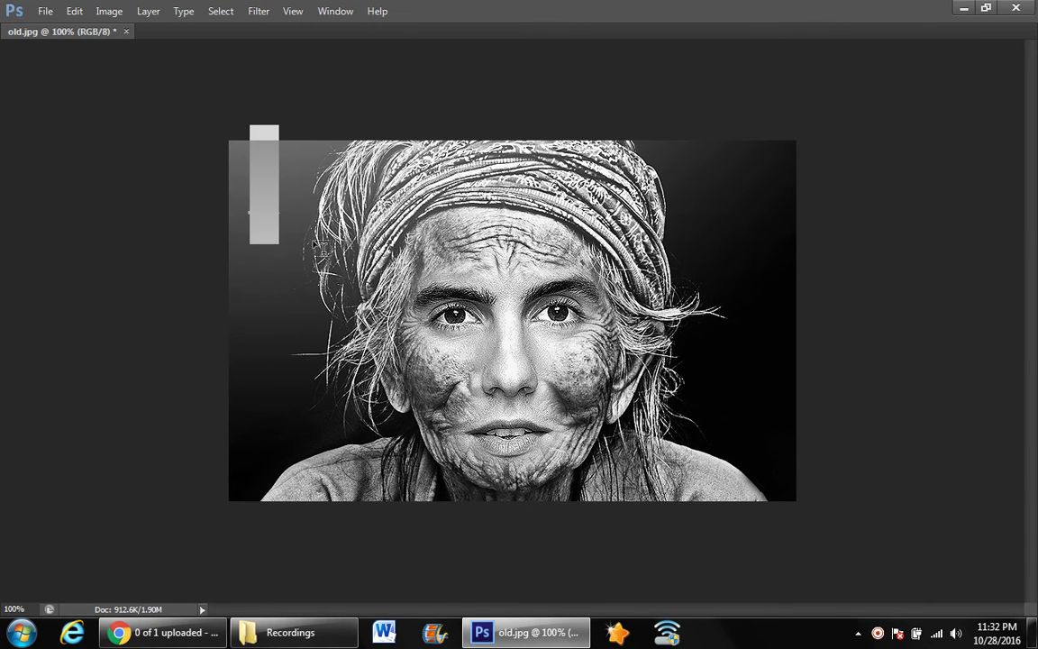
pyautogui.write('Hi')
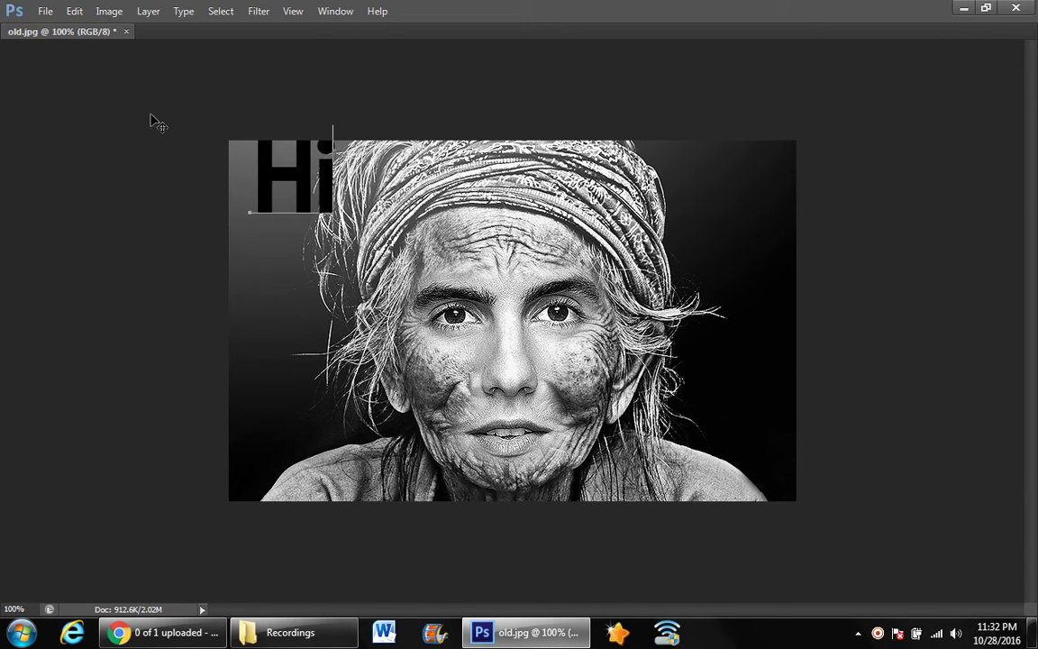
pyautogui.press('BackSpace')
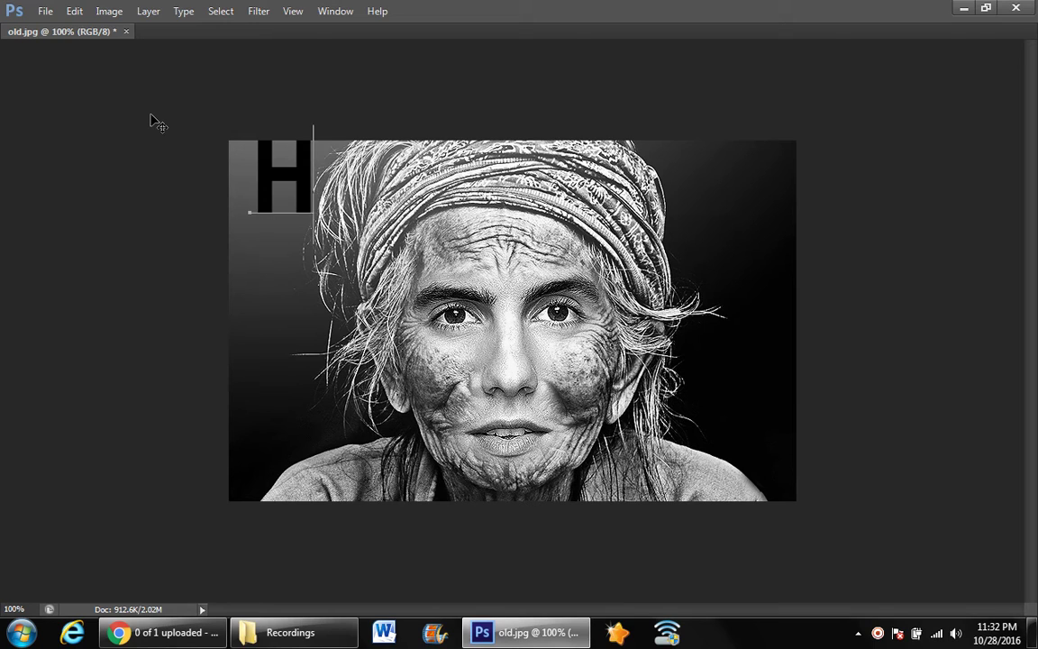
pyautogui.press('BackSpace')
pyautogui.write('Tha')
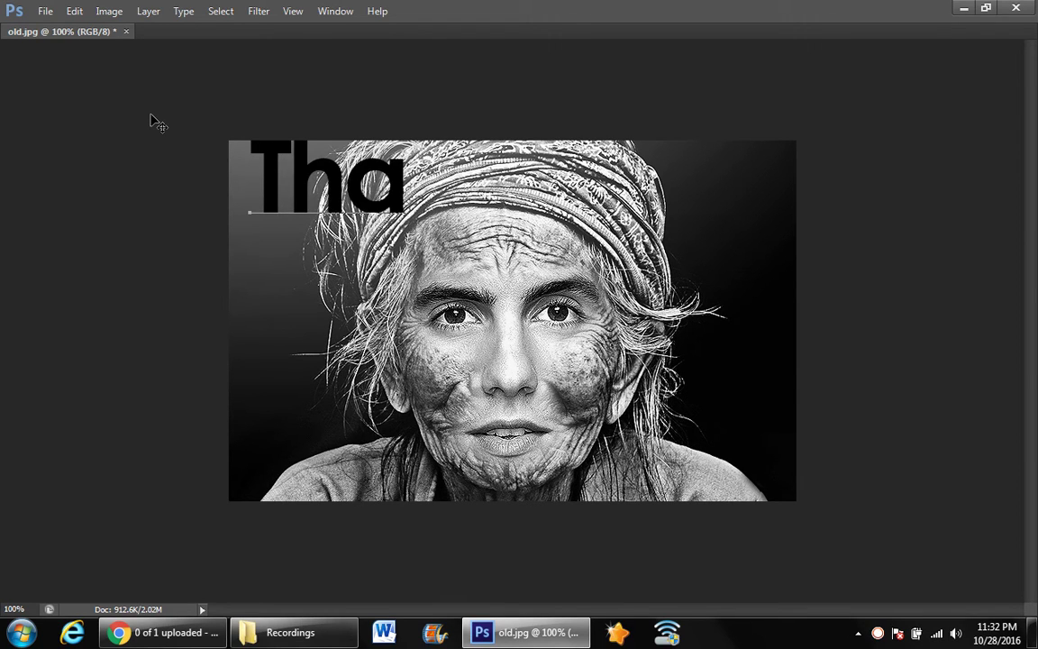
pyautogui.write('nks')
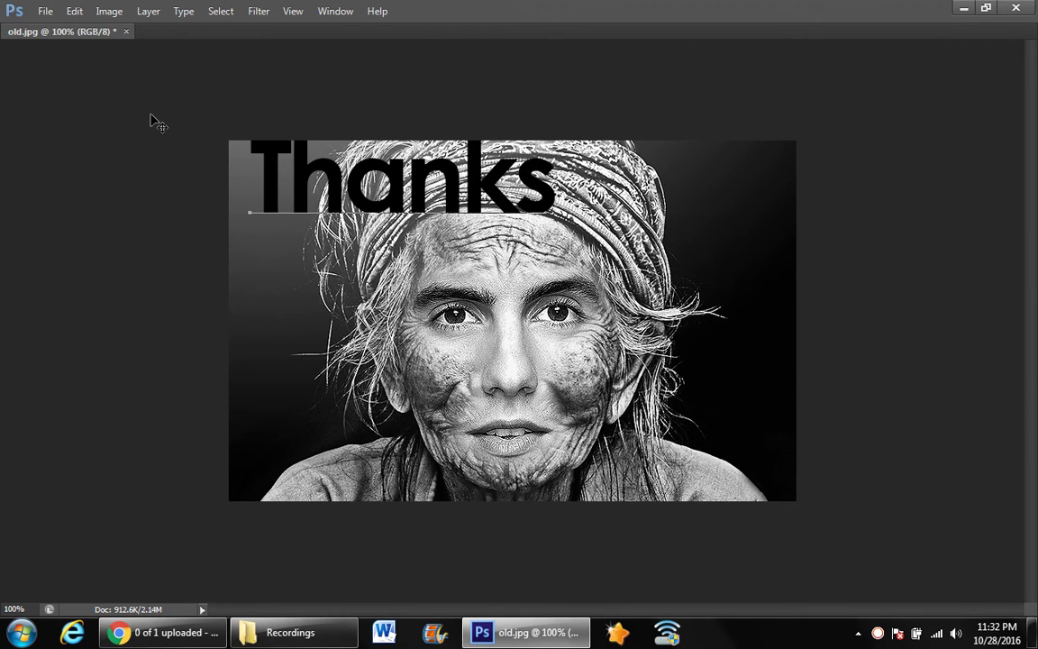
pyautogui.press('Return')
pyautogui.write('for')
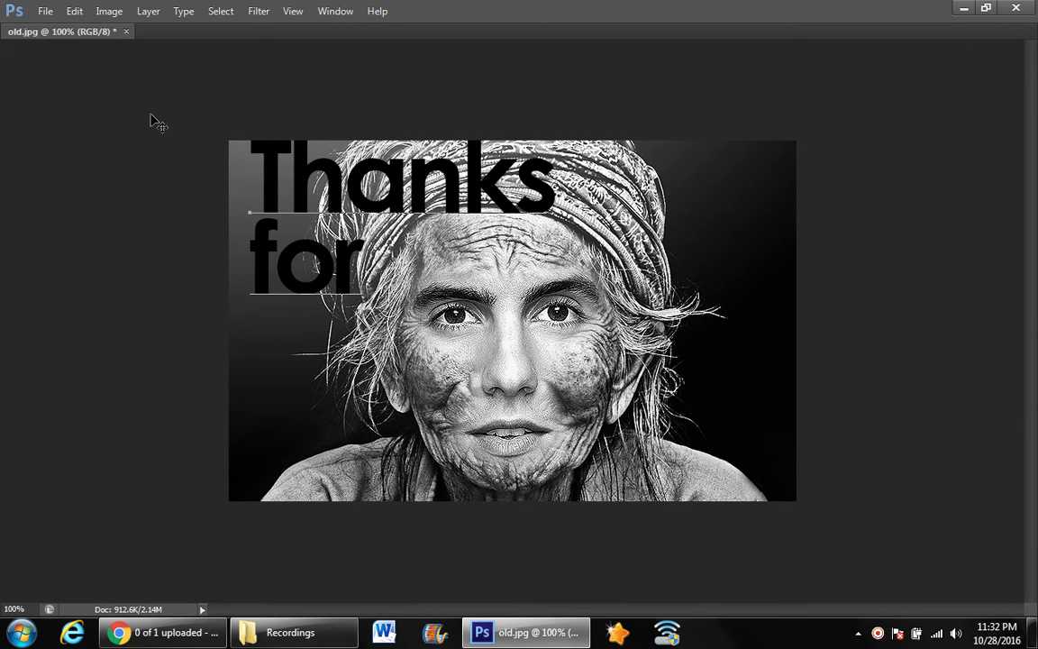
pyautogui.press('Return')
pyautogui.write('watchi')
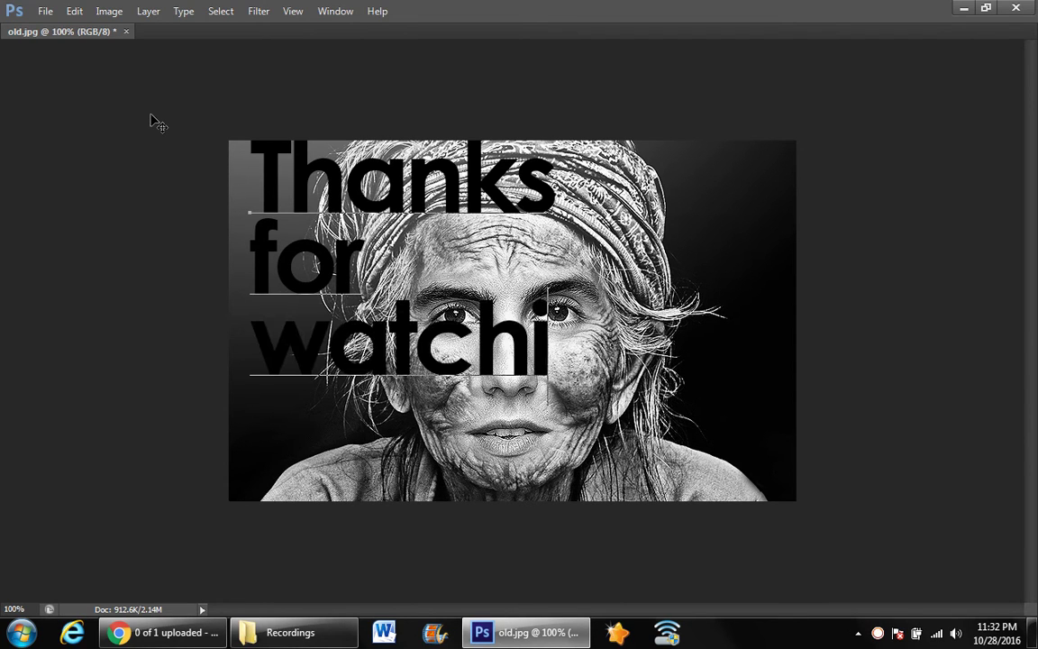
pyautogui.write('ng')
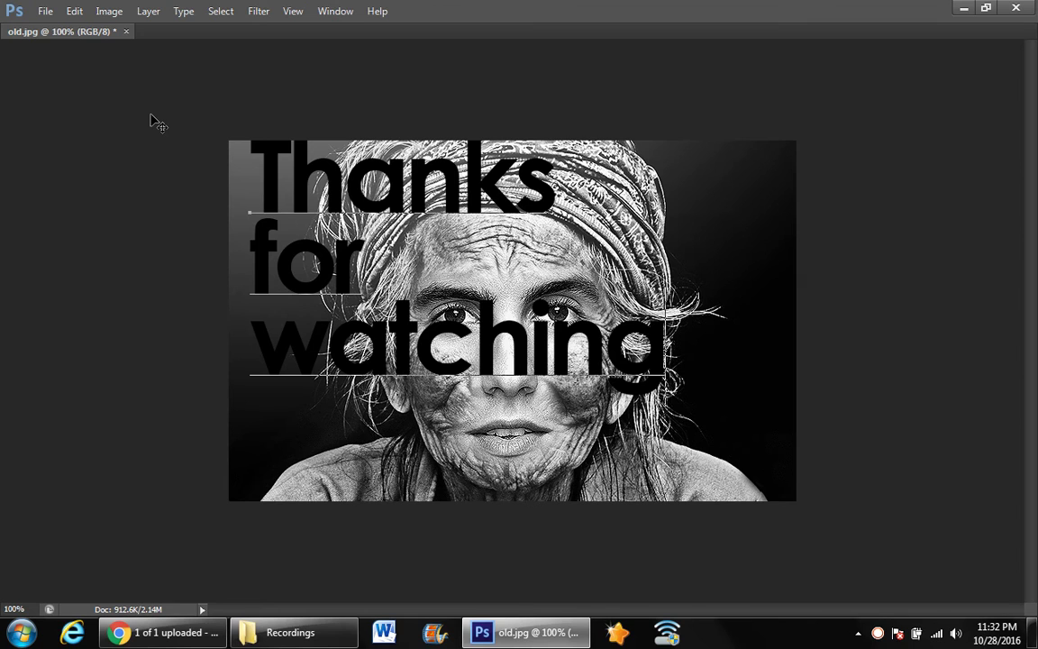
pyautogui.hotkey('ctrl', 'a')
pyautogui.press('BackSpace')
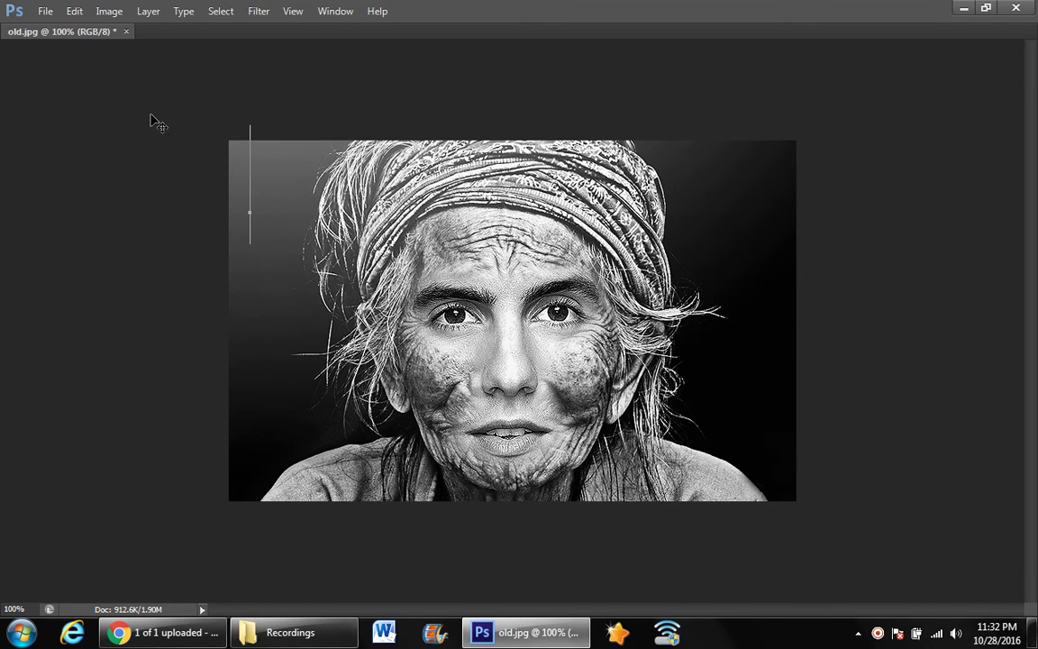
pyautogui.press('Escape')
pyautogui.press('Tab')
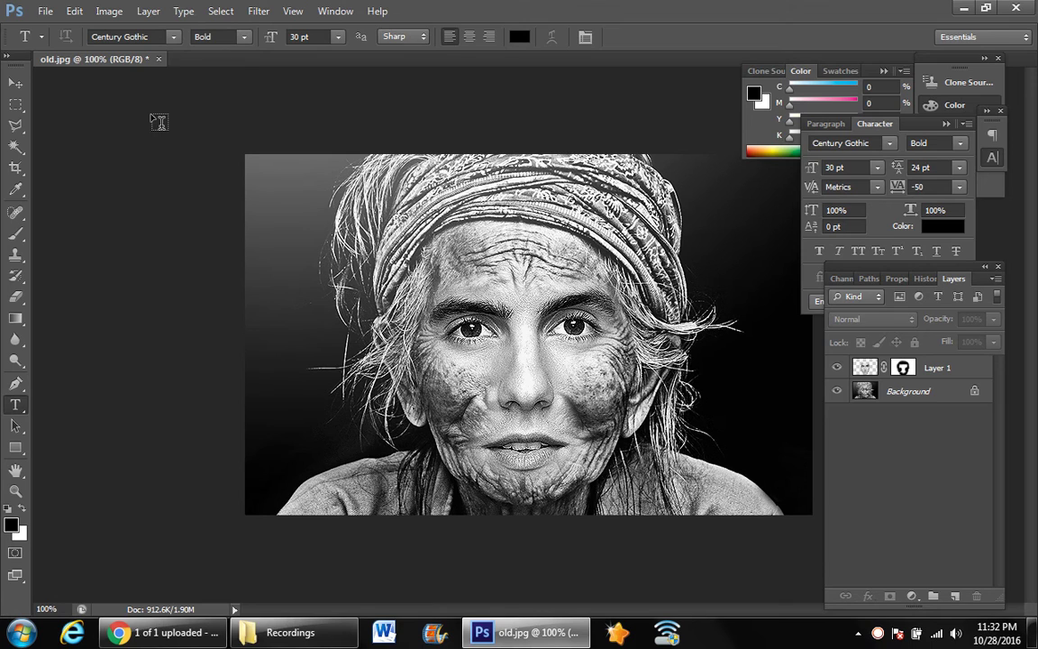
pyautogui.press('v')
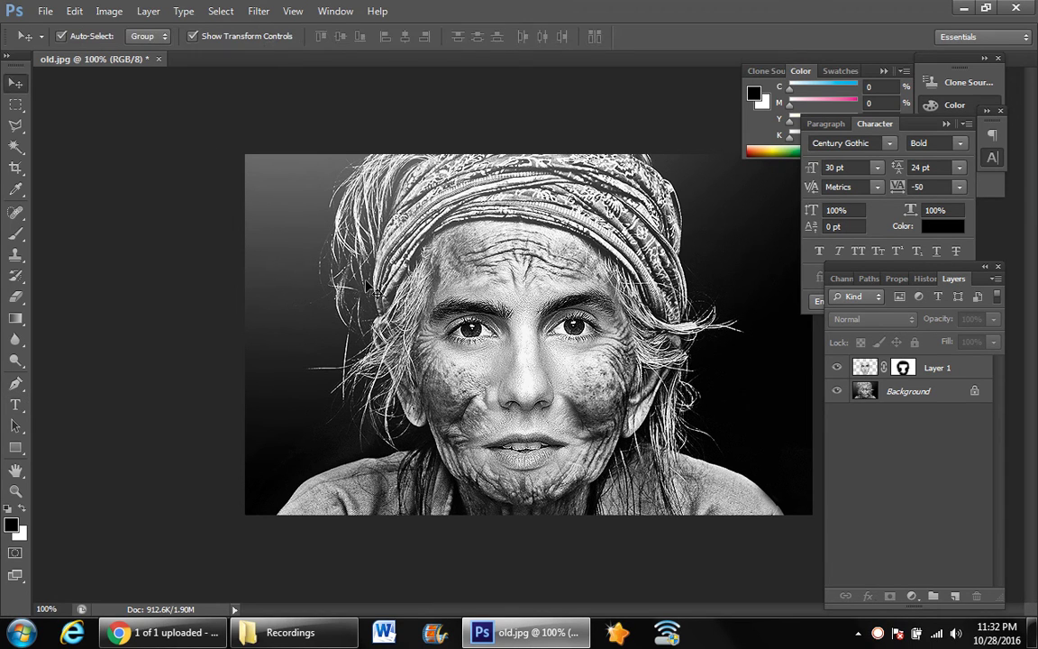
pyautogui.press('Tab')
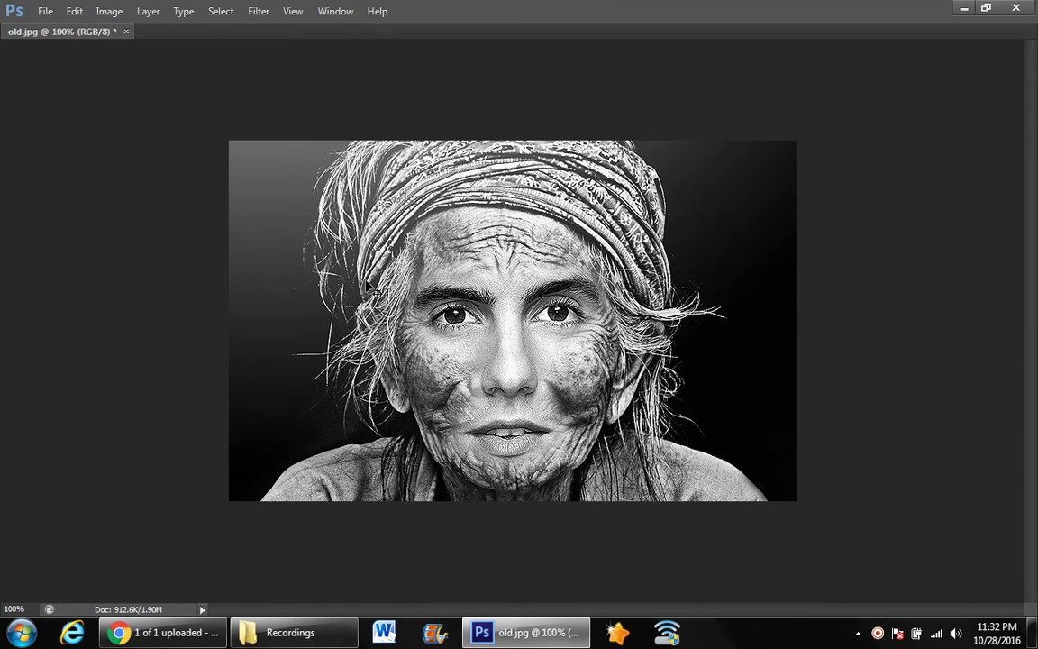
pyautogui.hotkey('ctrl', '+')
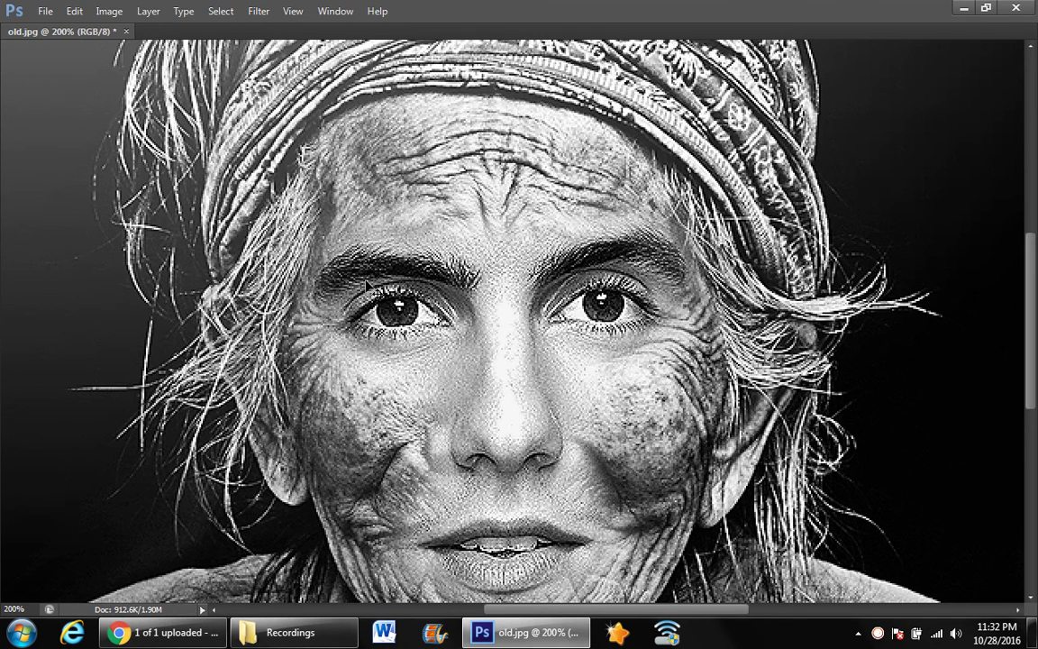
pyautogui.hotkey('ctrl', '-')
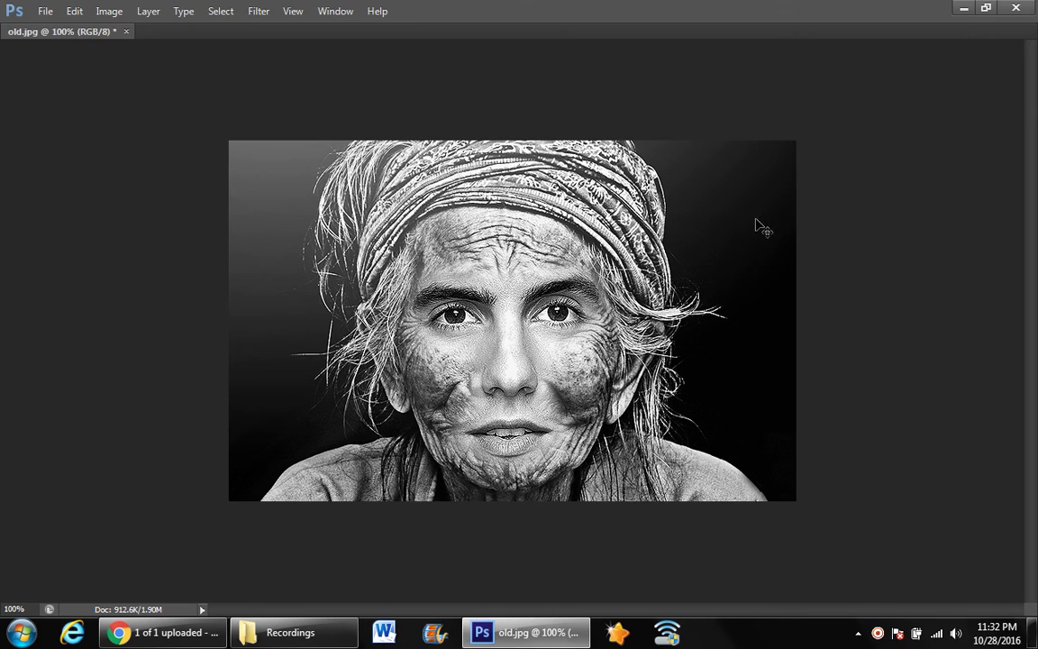